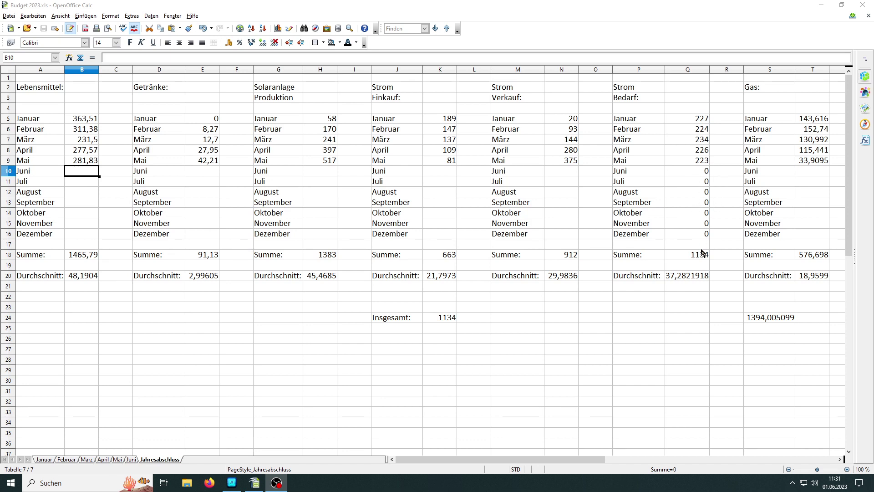
Check the average of Strom Bedarf, then open the Mai sheet and inspect the Bürgergeld balance formula in E43.
{"action": "left_click", "coordinate": [689, 279]}
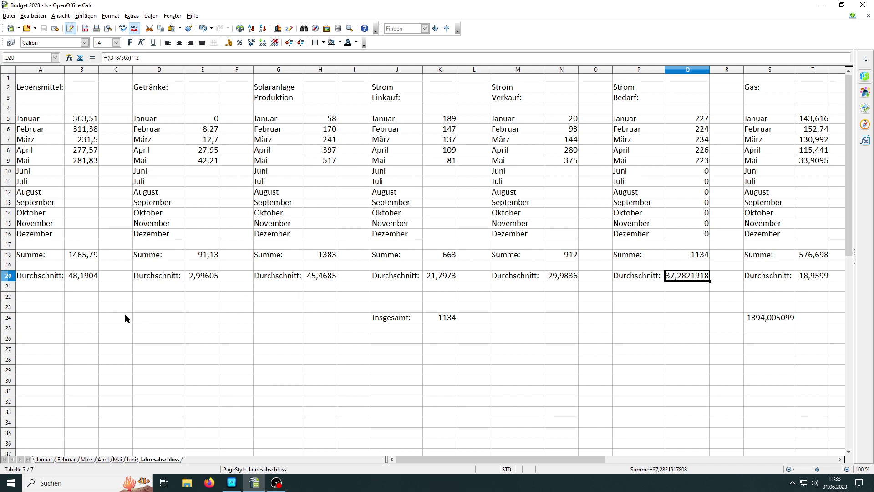
{"action": "left_click", "coordinate": [118, 459]}
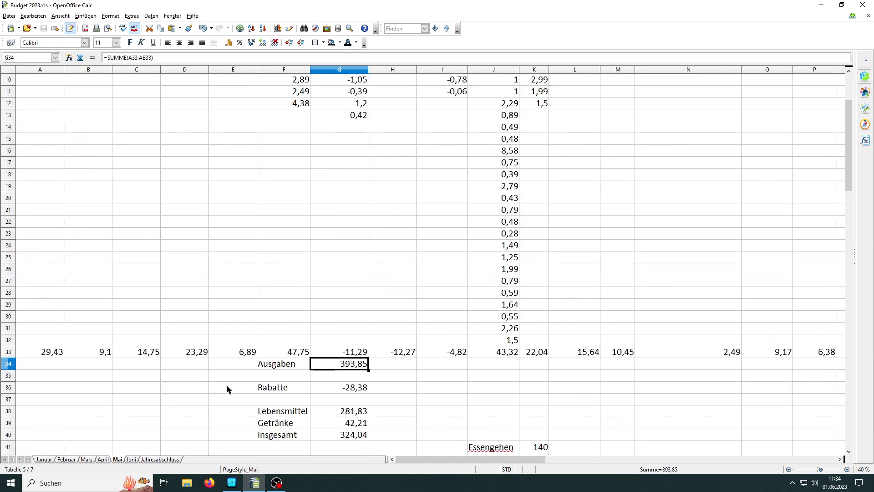
{"action": "scroll", "coordinate": [227, 388], "scroll_direction": "up", "scroll_amount": 3}
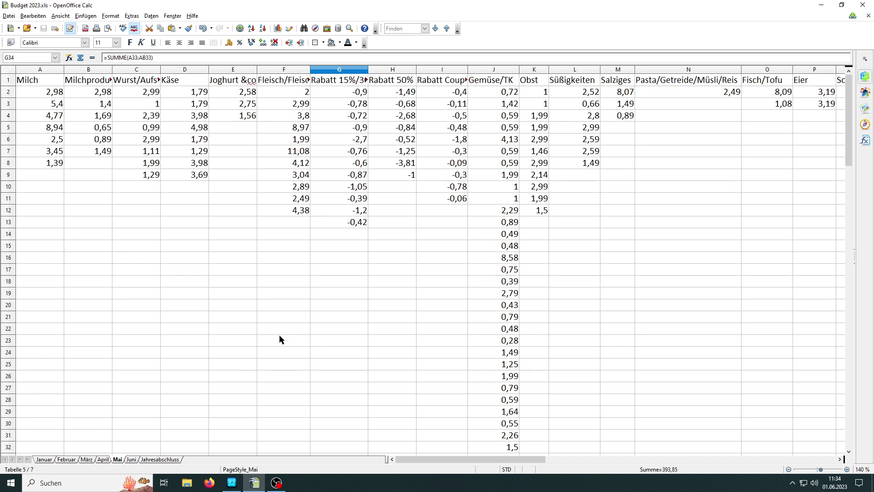
{"action": "scroll", "coordinate": [279, 335], "scroll_direction": "down", "scroll_amount": 2}
{"action": "scroll", "coordinate": [269, 338], "scroll_direction": "down", "scroll_amount": 4}
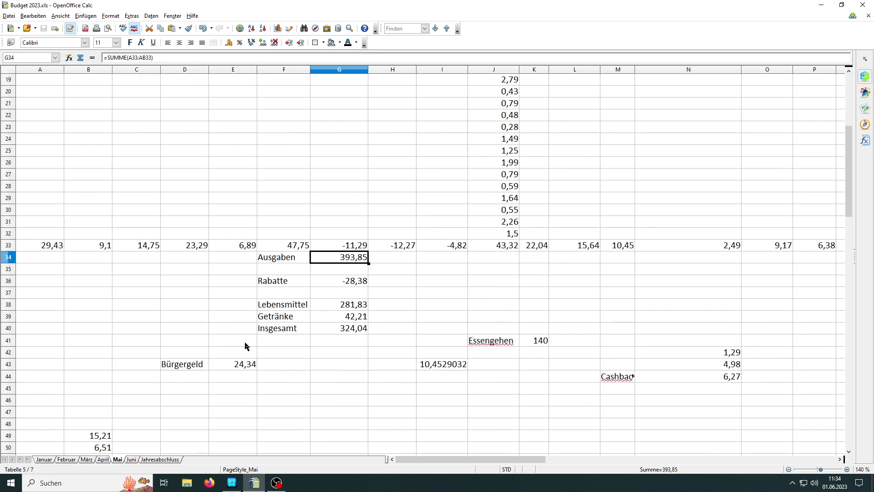
{"action": "left_click", "coordinate": [230, 368]}
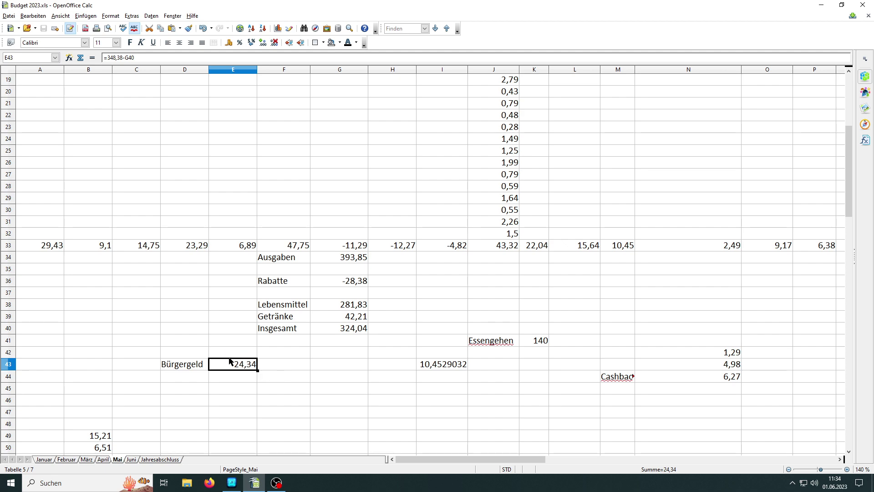
Look through the list of amounts in column B and the gas, electricity and solar meter readings on the Mai sheet.
{"action": "scroll", "coordinate": [230, 361], "scroll_direction": "down", "scroll_amount": 5}
{"action": "scroll", "coordinate": [111, 282], "scroll_direction": "down", "scroll_amount": 9}
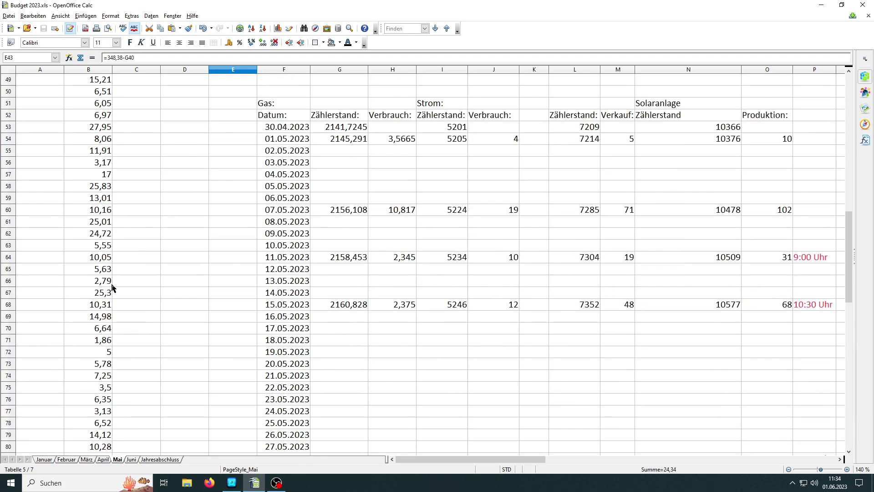
{"action": "scroll", "coordinate": [94, 368], "scroll_direction": "up", "scroll_amount": 5}
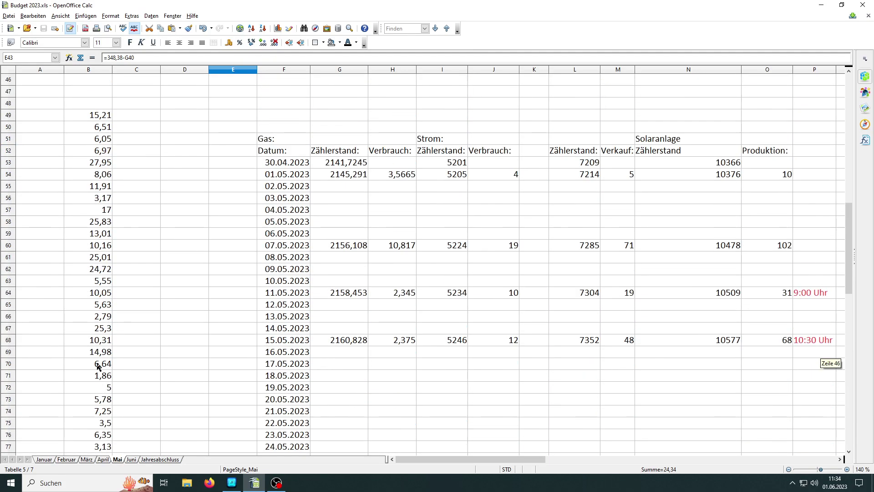
{"action": "scroll", "coordinate": [103, 365], "scroll_direction": "down", "scroll_amount": 3}
{"action": "scroll", "coordinate": [130, 373], "scroll_direction": "up", "scroll_amount": 6}
{"action": "scroll", "coordinate": [144, 375], "scroll_direction": "up", "scroll_amount": 5}
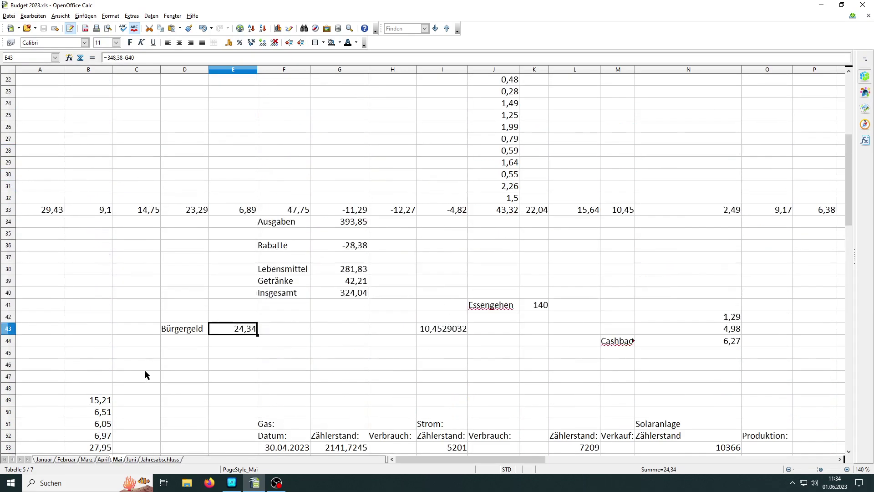
Inspect the Ausgaben and Rabatte sum formulas and the headings of the three discount columns G to I.
{"action": "left_click", "coordinate": [355, 226]}
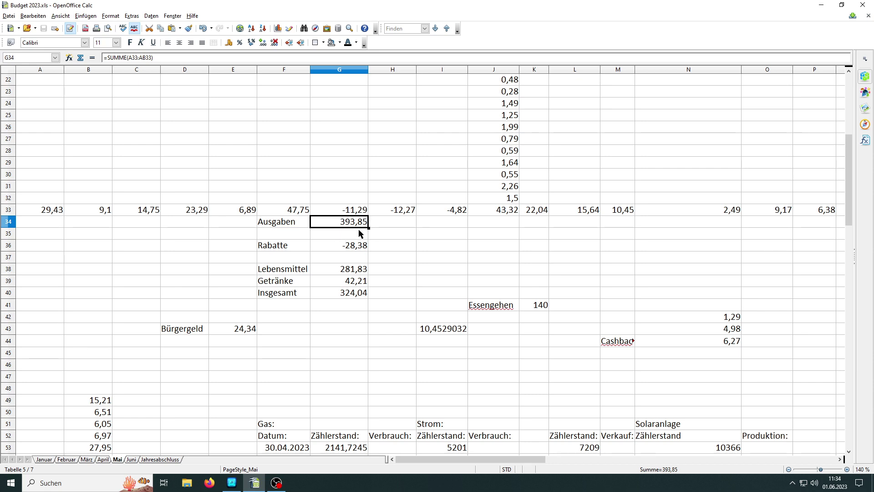
{"action": "left_click", "coordinate": [352, 249]}
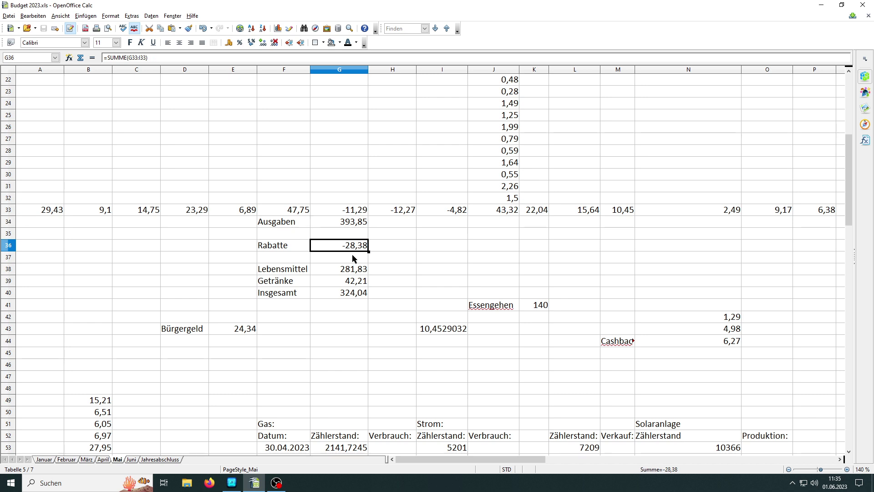
{"action": "scroll", "coordinate": [343, 252], "scroll_direction": "up", "scroll_amount": 7}
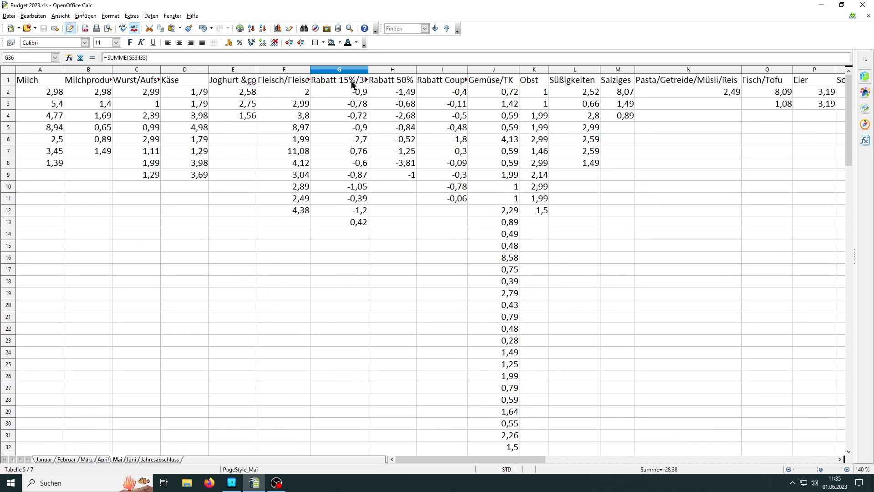
{"action": "left_click", "coordinate": [354, 84]}
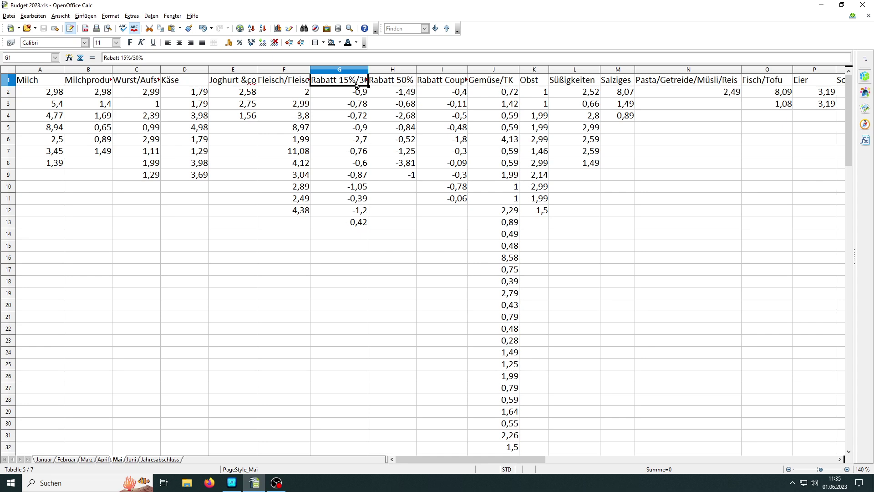
{"action": "left_click", "coordinate": [400, 84]}
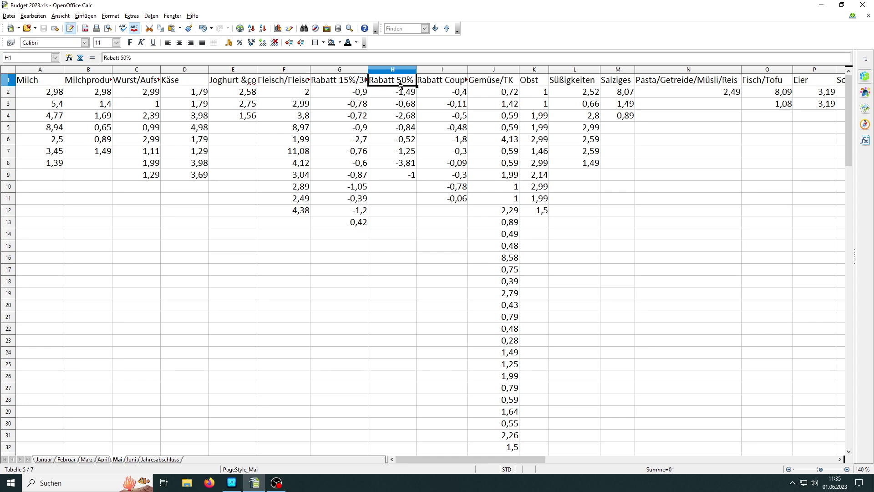
{"action": "left_click", "coordinate": [436, 84]}
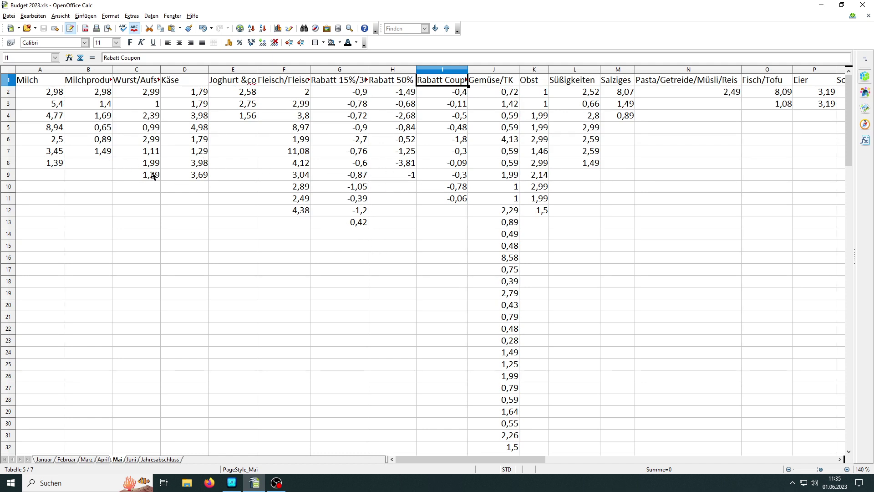
Inspect the calculations in D8 of the Käse column and C9 of the Wurst column, highlighting the 0,9 part in C9.
{"action": "left_click", "coordinate": [200, 178]}
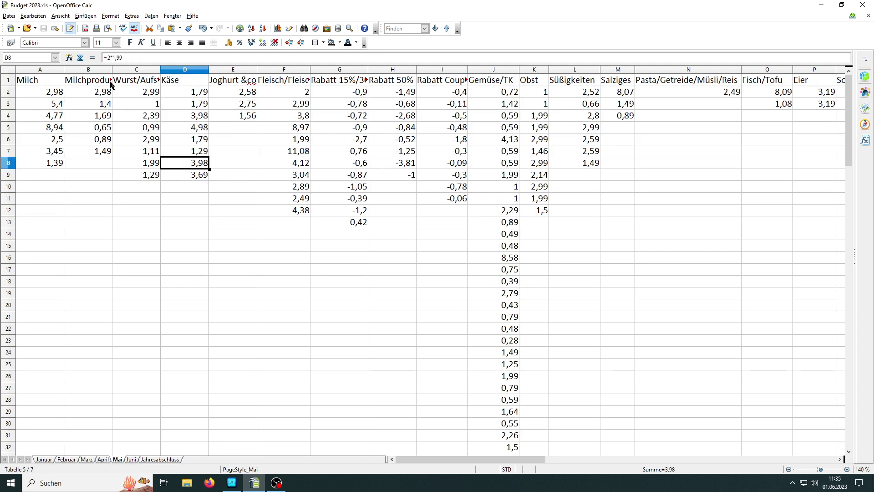
{"action": "left_click", "coordinate": [153, 178]}
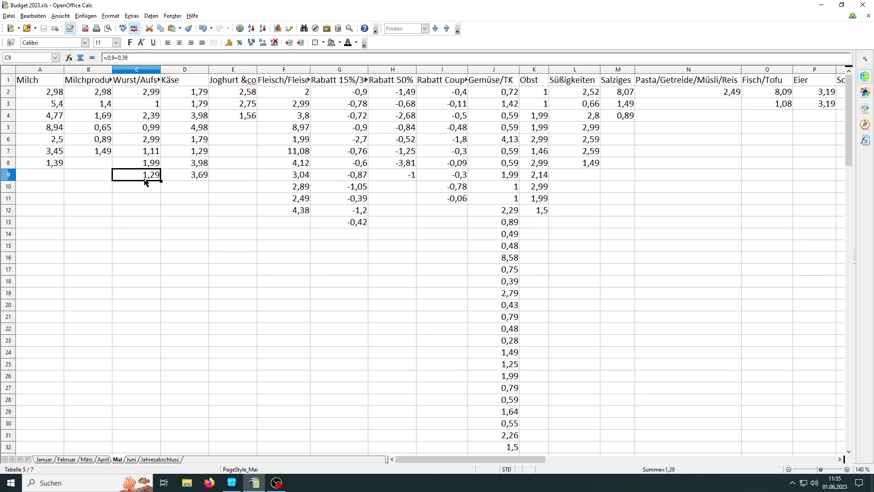
{"action": "double_click", "coordinate": [108, 59]}
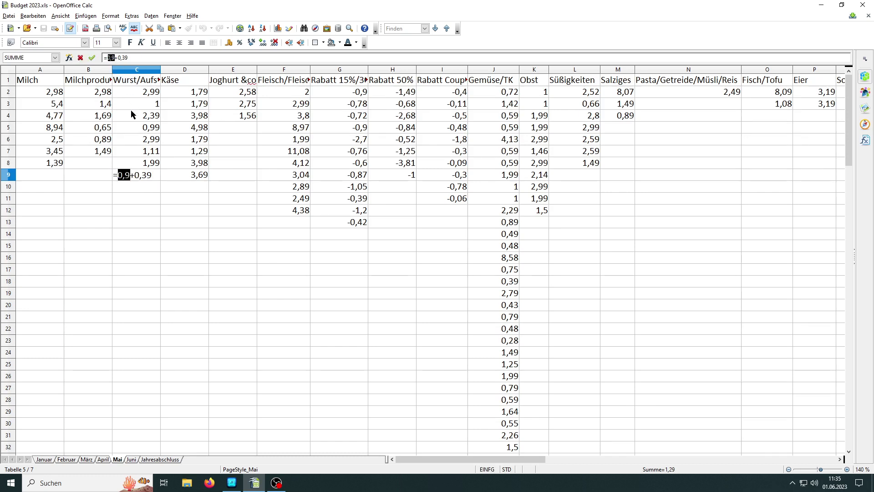
{"action": "left_click", "coordinate": [133, 57]}
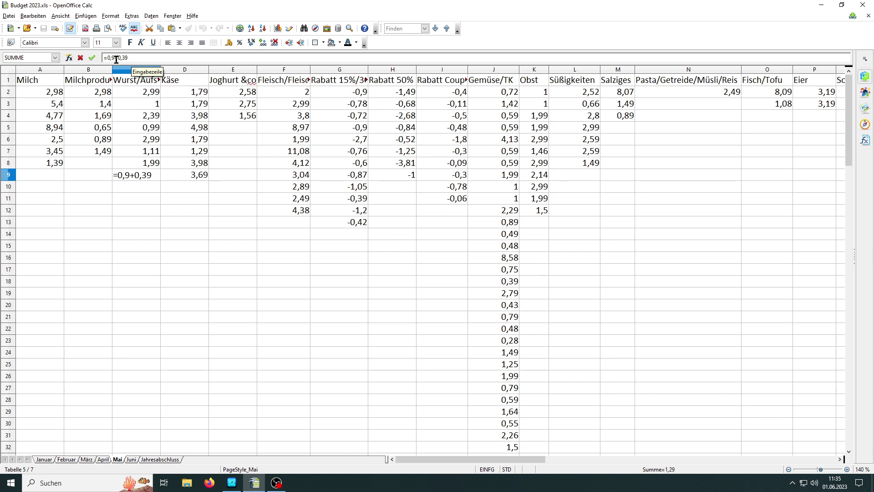
{"action": "left_click", "coordinate": [360, 203]}
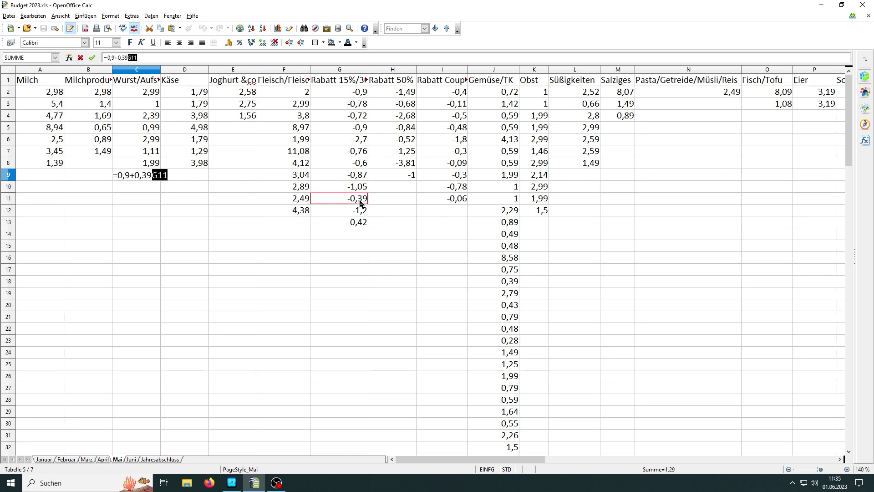
{"action": "key", "text": "BackSpace"}
{"action": "key", "text": "BackSpace"}
{"action": "key", "text": "BackSpace"}
{"action": "key", "text": "BackSpace"}
{"action": "type", "text": "9"}
{"action": "key", "text": "Return"}
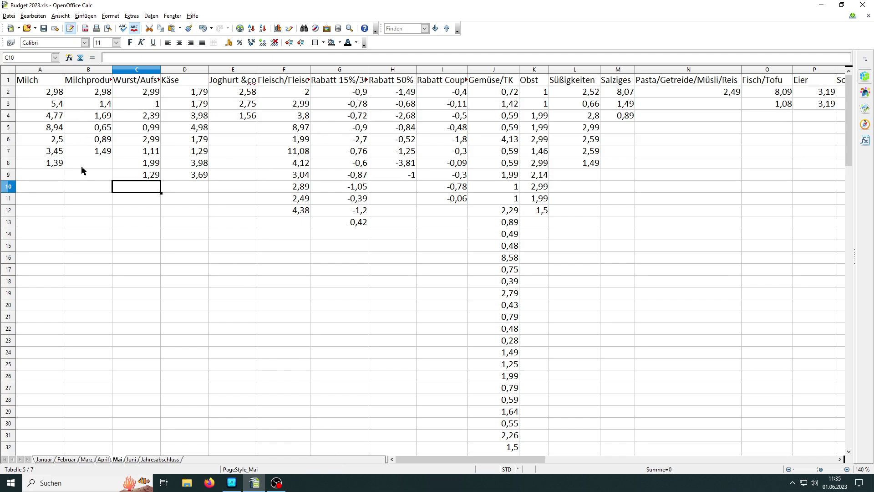
Compare the column sums in row 33 with the item categories at the head of the Mai sheet.
{"action": "scroll", "coordinate": [104, 341], "scroll_direction": "down", "scroll_amount": 3}
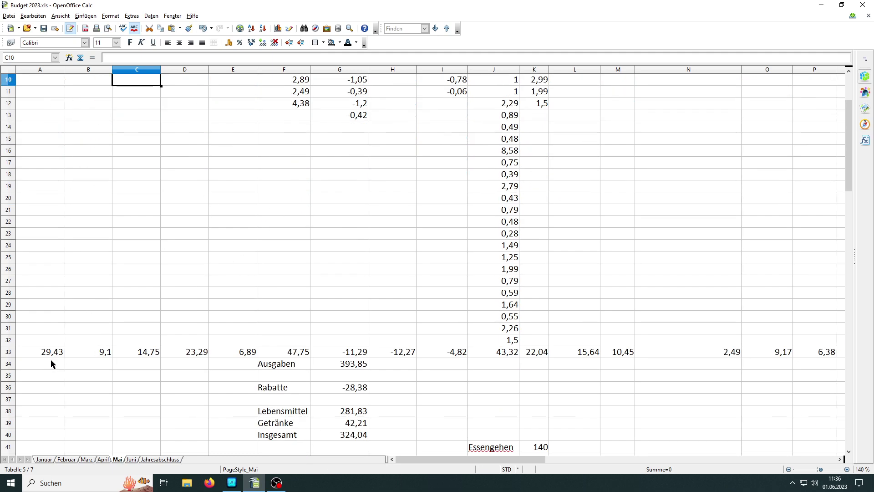
{"action": "scroll", "coordinate": [42, 361], "scroll_direction": "up", "scroll_amount": 3}
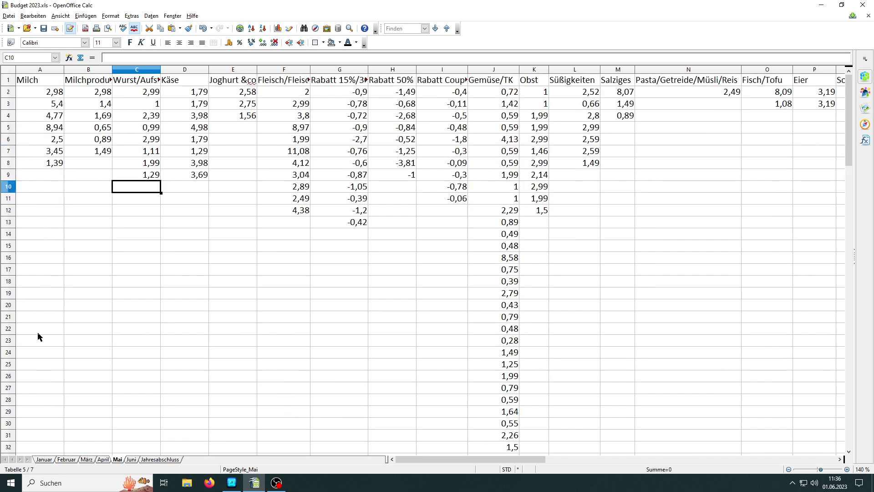
{"action": "scroll", "coordinate": [40, 333], "scroll_direction": "down", "scroll_amount": 2}
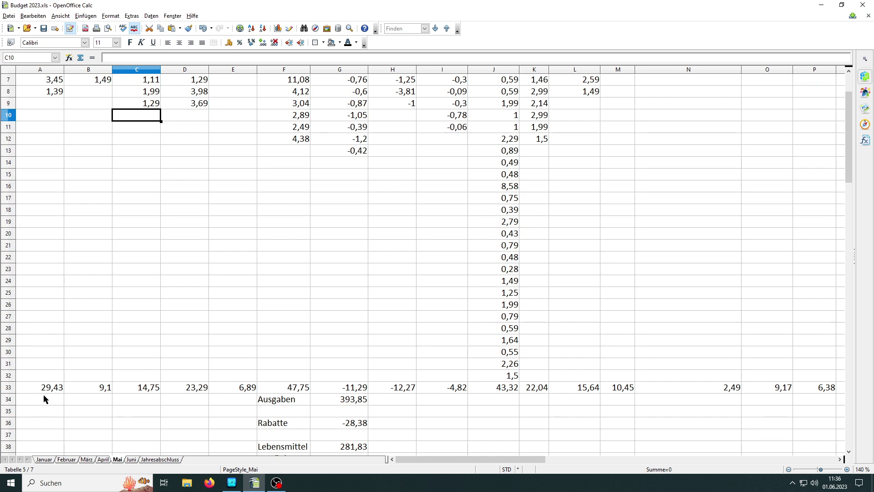
{"action": "scroll", "coordinate": [49, 395], "scroll_direction": "up", "scroll_amount": 2}
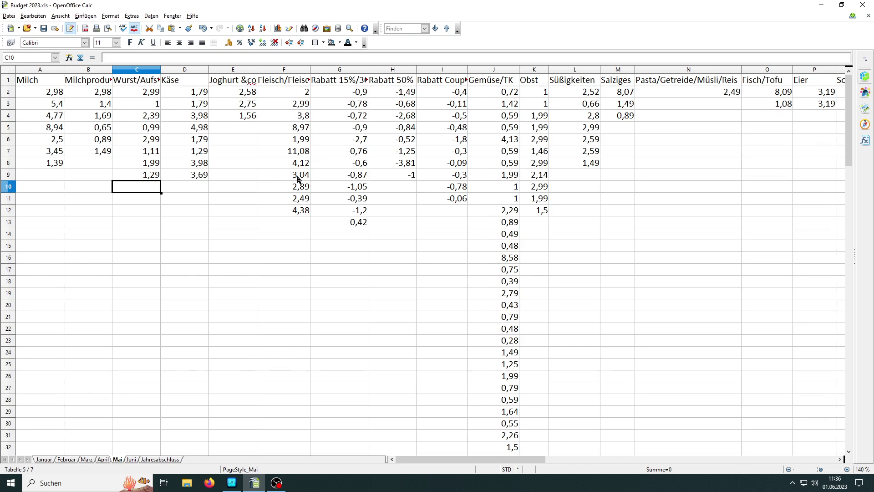
Inspect the meat purchases in F7, F8 and F9 and the calculation in F5 of the Fleisch column.
{"action": "left_click", "coordinate": [298, 154]}
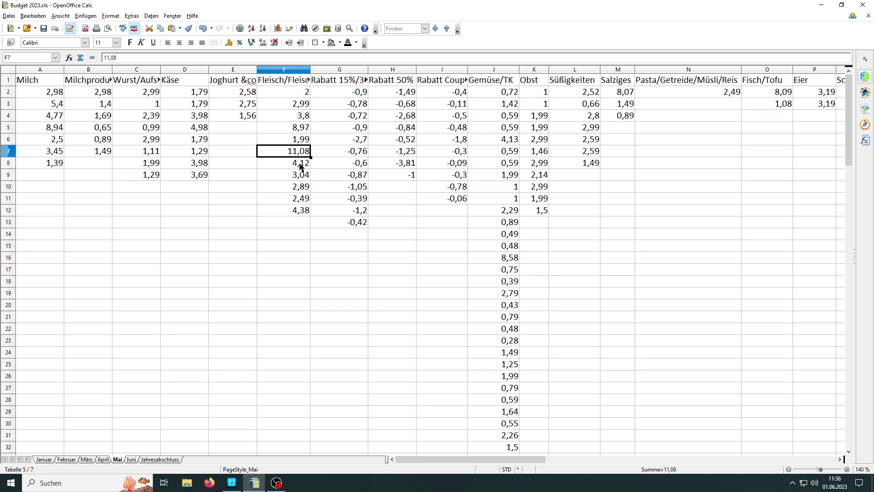
{"action": "left_click", "coordinate": [301, 166]}
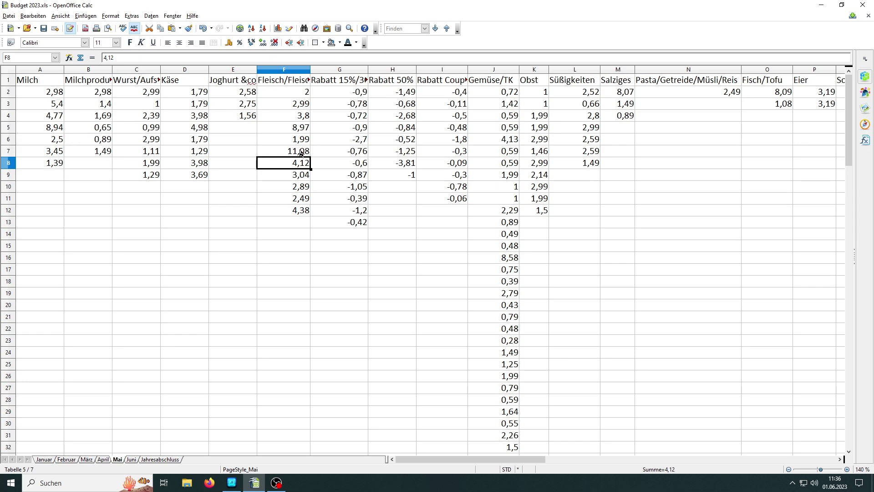
{"action": "left_click", "coordinate": [301, 155]}
{"action": "left_click", "coordinate": [302, 166]}
{"action": "left_click", "coordinate": [304, 154]}
{"action": "left_click", "coordinate": [304, 165]}
{"action": "left_click", "coordinate": [305, 176]}
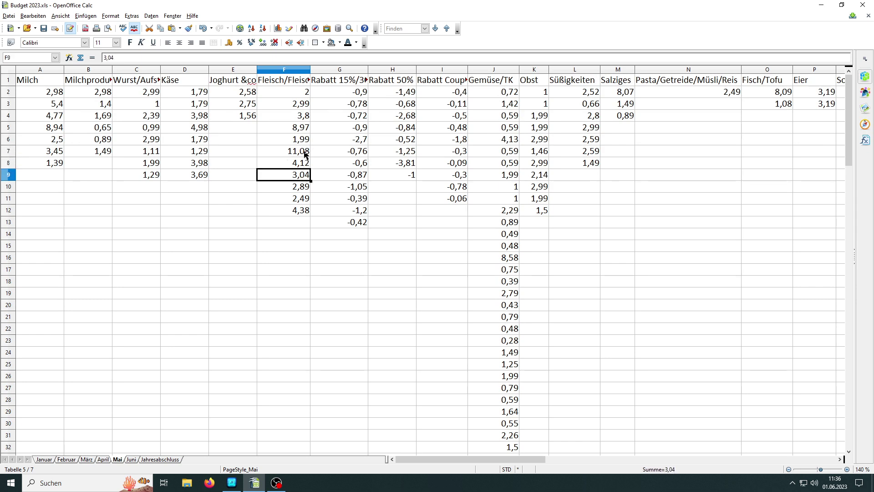
{"action": "left_click", "coordinate": [305, 154]}
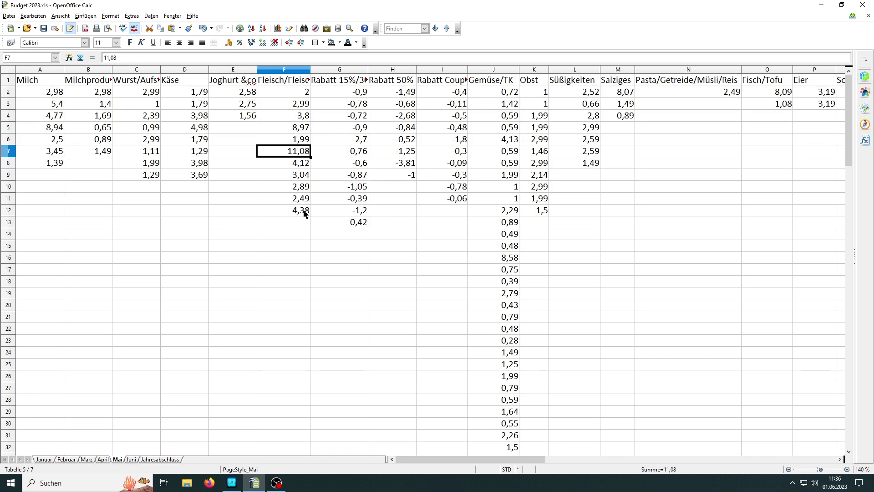
{"action": "left_click", "coordinate": [303, 132]}
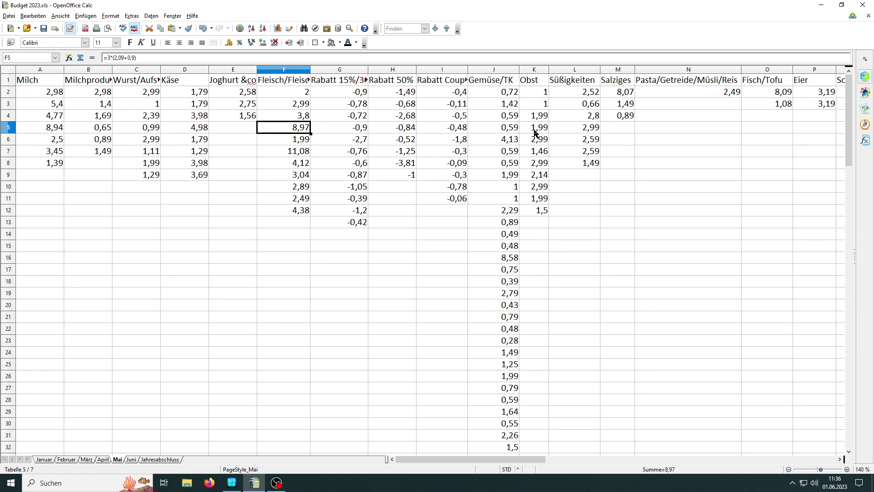
Inspect the Obst entries in K10, K8, K6 and K12 and the last Gemüse/TK entry in J32.
{"action": "left_click", "coordinate": [542, 188]}
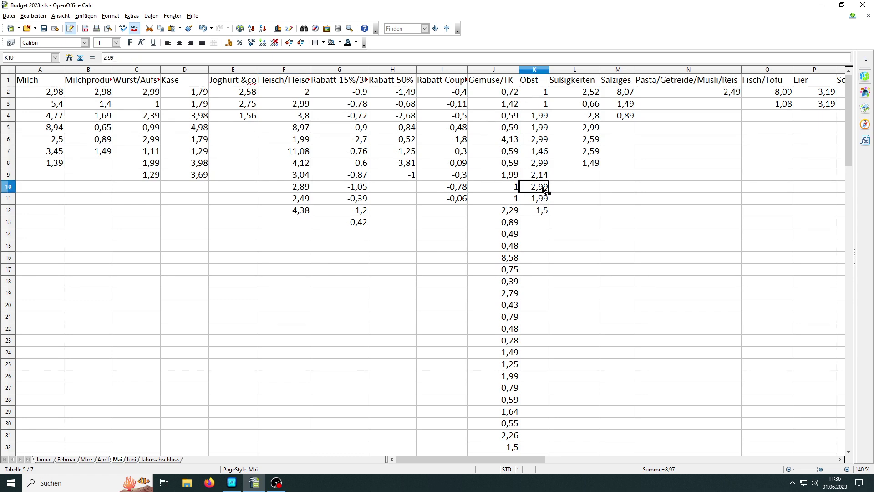
{"action": "left_click", "coordinate": [546, 165]}
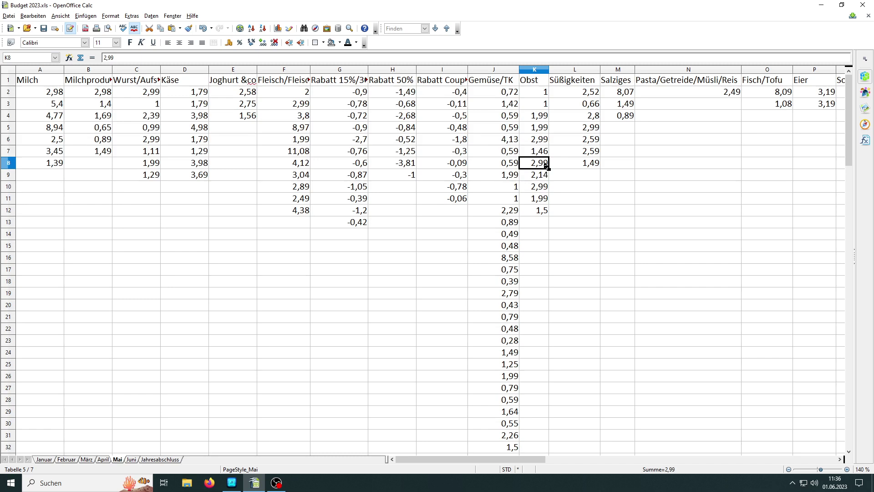
{"action": "left_click", "coordinate": [547, 142]}
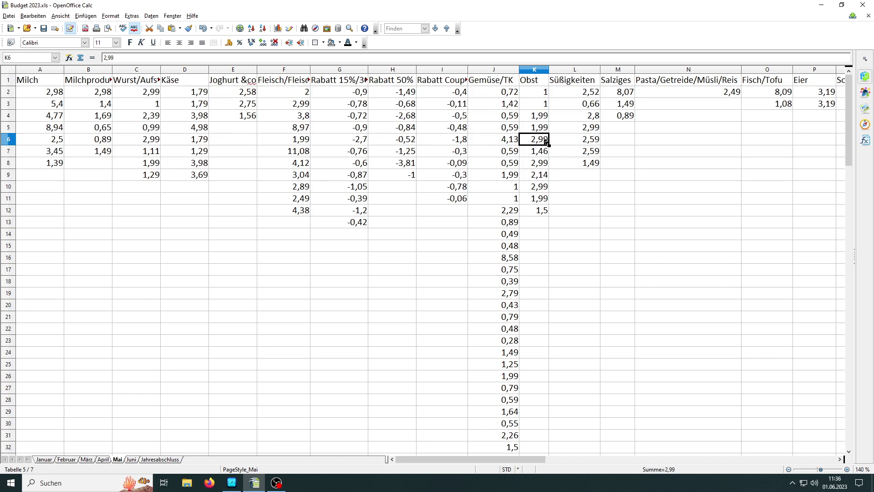
{"action": "left_click", "coordinate": [541, 214]}
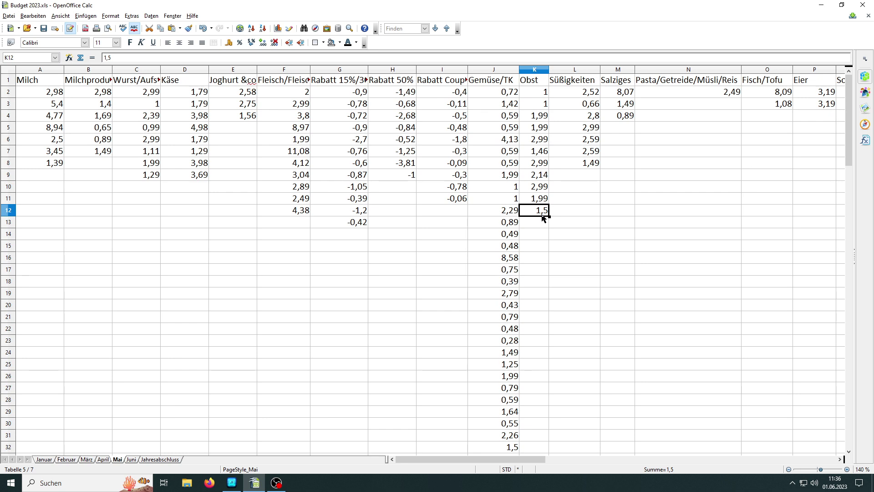
{"action": "scroll", "coordinate": [543, 218], "scroll_direction": "down", "scroll_amount": 1}
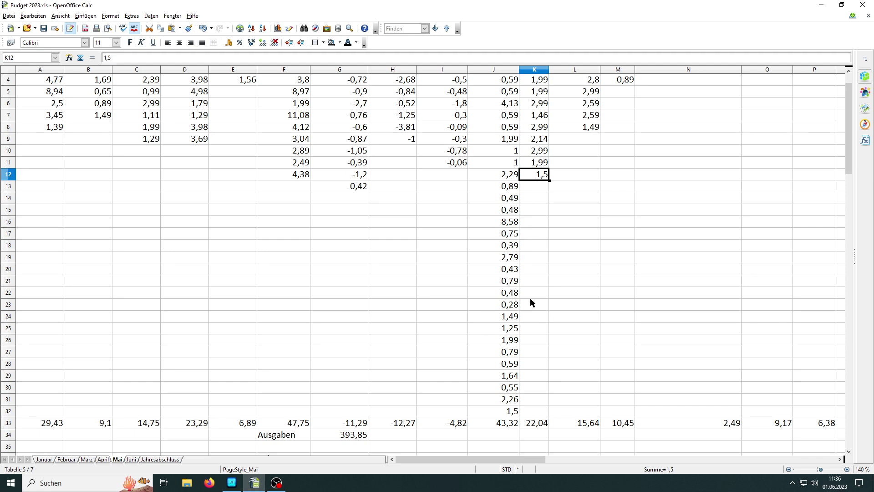
{"action": "left_click", "coordinate": [513, 412]}
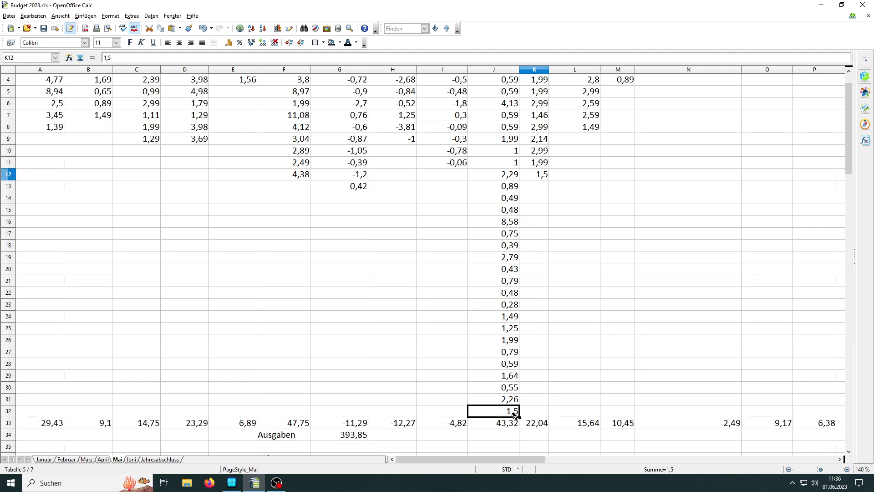
Compare the last Obst entry in K12 with the last Gemüse/TK entry in J32.
{"action": "left_click", "coordinate": [546, 177]}
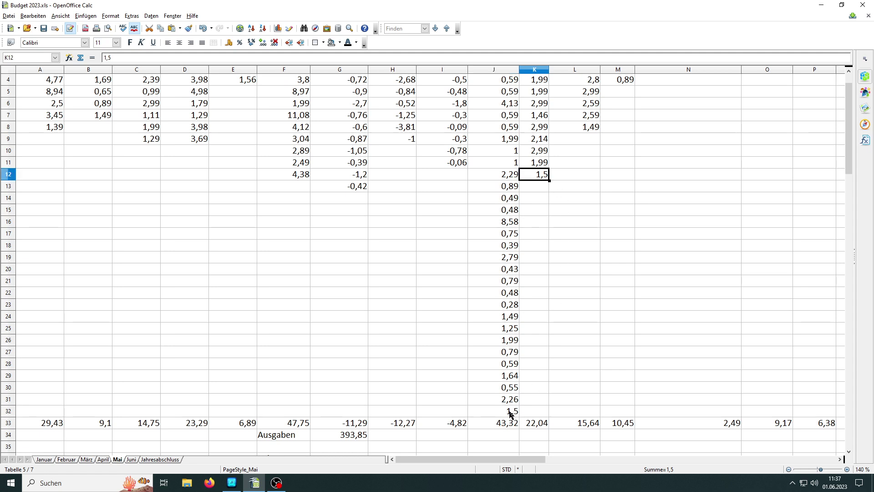
{"action": "left_click", "coordinate": [511, 412]}
{"action": "left_click", "coordinate": [542, 177]}
{"action": "scroll", "coordinate": [506, 388], "scroll_direction": "up", "scroll_amount": 1}
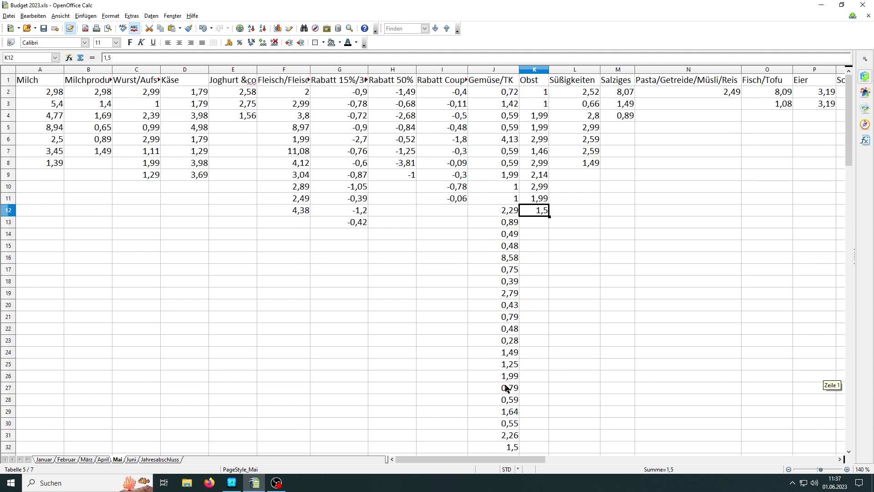
Inspect the sums in J33 and K33 against the Gemüse/TK and Obst columns.
{"action": "scroll", "coordinate": [506, 238], "scroll_direction": "down", "scroll_amount": 3}
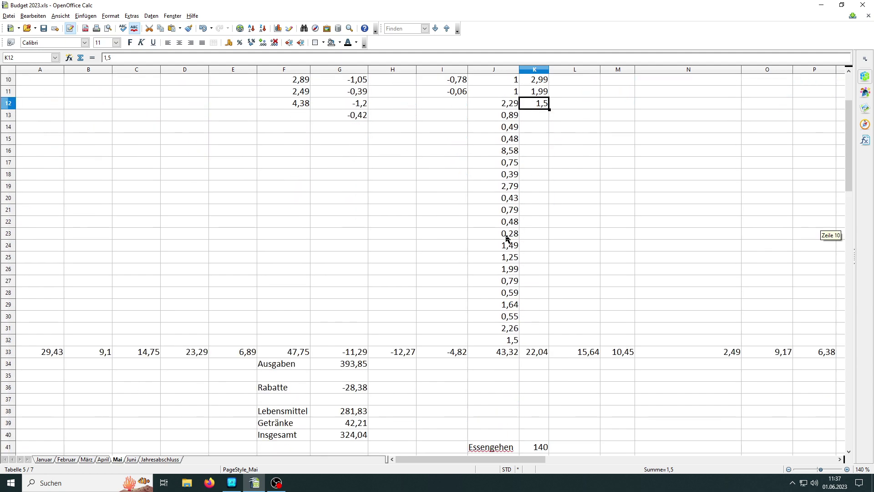
{"action": "left_click", "coordinate": [499, 358]}
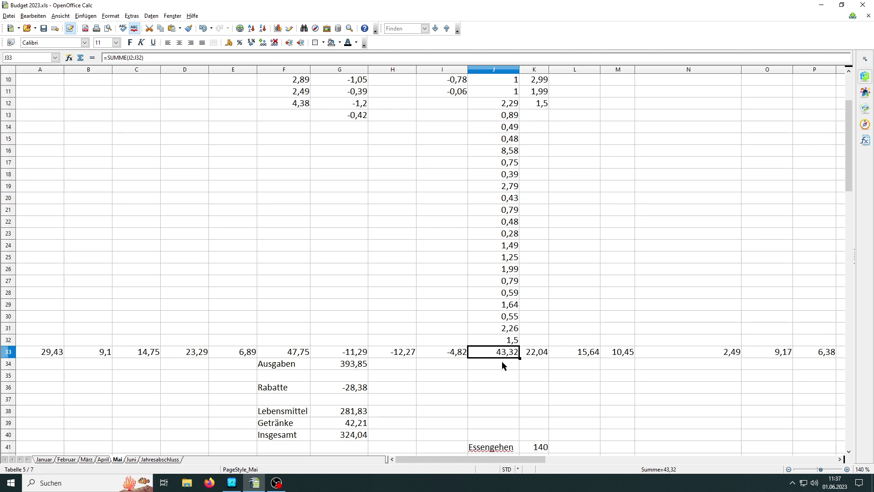
{"action": "left_click", "coordinate": [545, 357]}
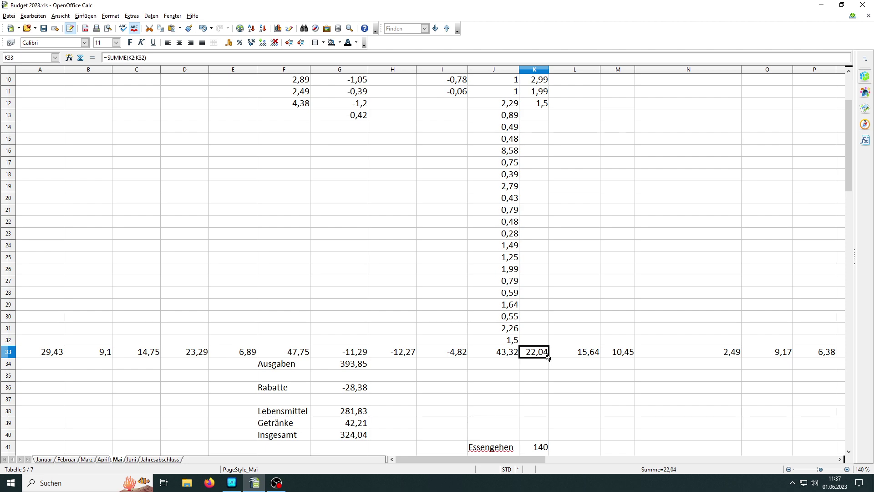
{"action": "scroll", "coordinate": [591, 360], "scroll_direction": "up", "scroll_amount": 3}
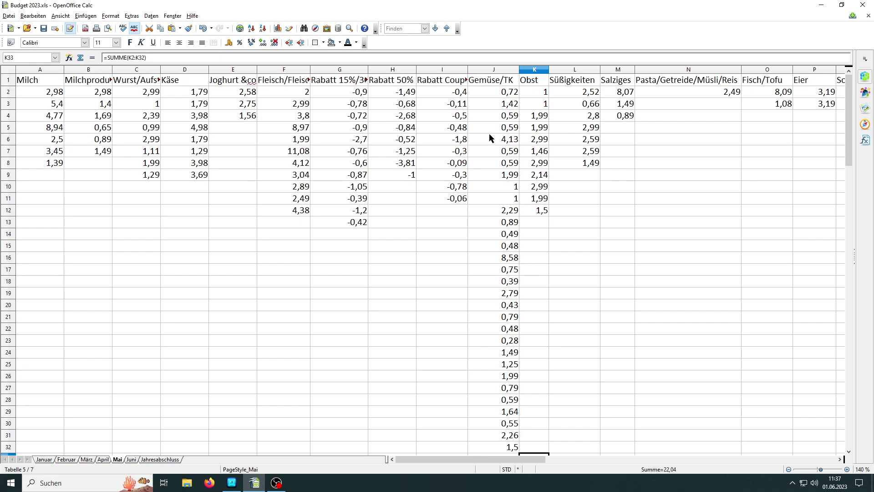
{"action": "scroll", "coordinate": [508, 206], "scroll_direction": "down", "scroll_amount": 4}
{"action": "scroll", "coordinate": [523, 296], "scroll_direction": "up", "scroll_amount": 4}
Inspect the Süßigkeiten column from its heading in L1 and the entry in L4 down to the sum in L33.
{"action": "left_click", "coordinate": [586, 83]}
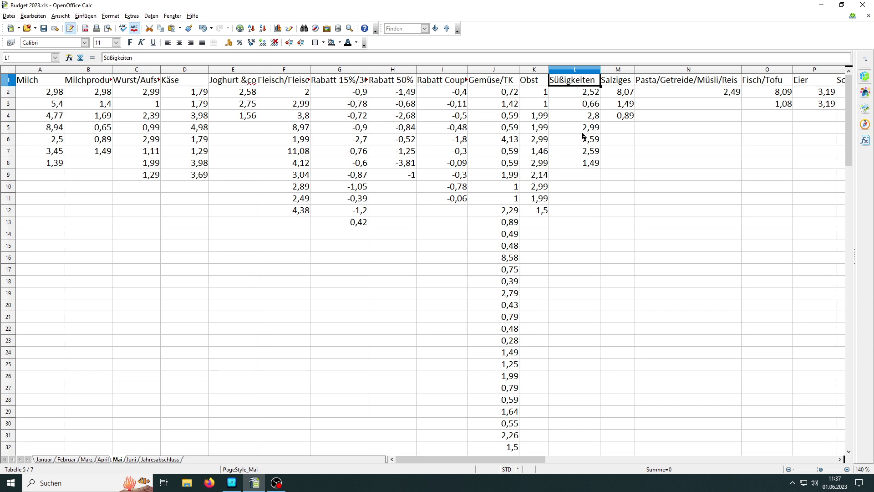
{"action": "left_click", "coordinate": [594, 119]}
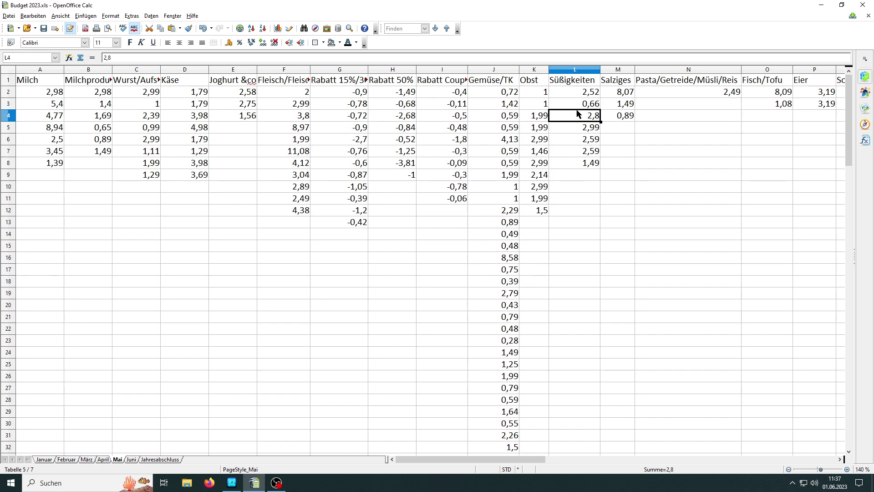
{"action": "scroll", "coordinate": [578, 116], "scroll_direction": "down", "scroll_amount": 3}
{"action": "scroll", "coordinate": [589, 119], "scroll_direction": "up", "scroll_amount": 1}
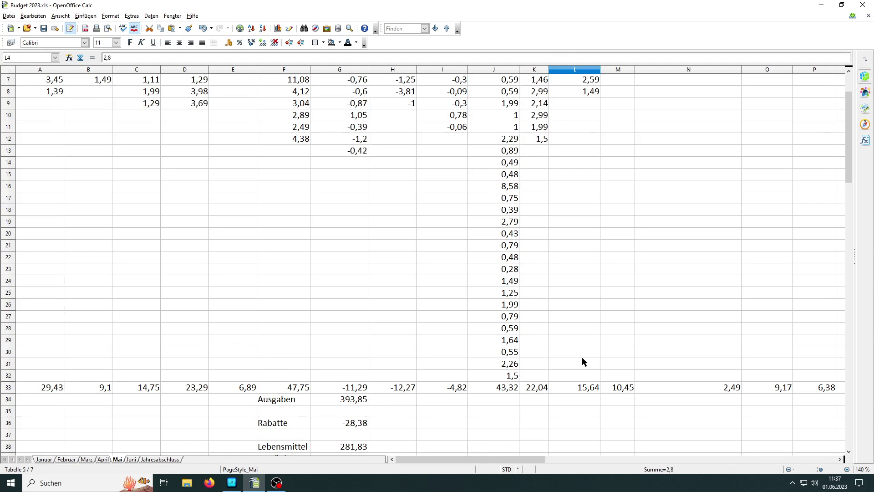
{"action": "left_click", "coordinate": [583, 392]}
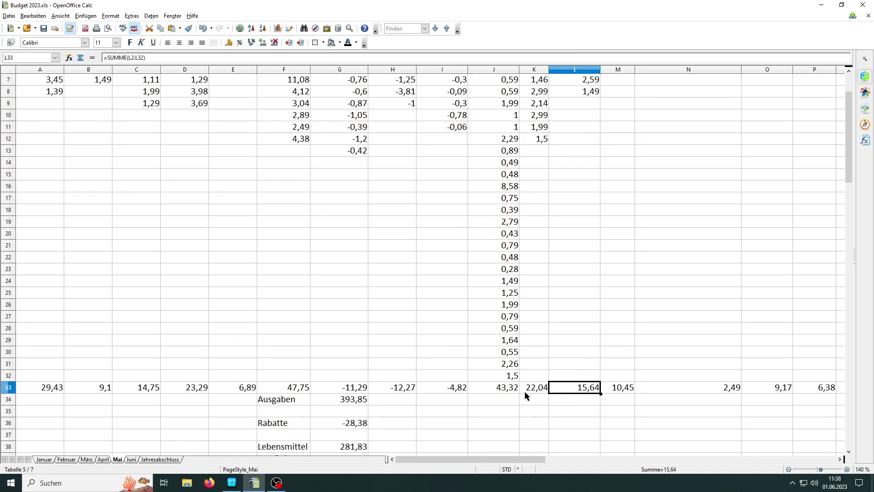
Look up the Süßigkeiten sum in L33 on the April sheet for comparison.
{"action": "left_click", "coordinate": [103, 460]}
{"action": "scroll", "coordinate": [572, 283], "scroll_direction": "up", "scroll_amount": 4}
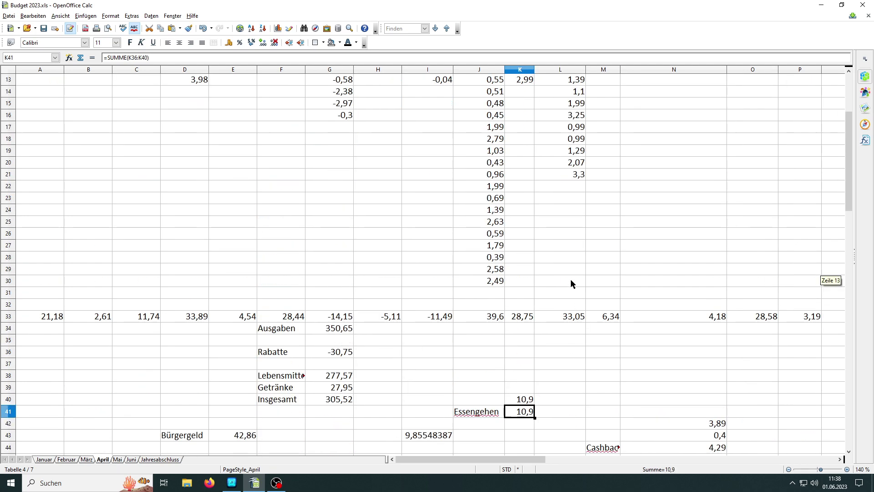
{"action": "scroll", "coordinate": [570, 166], "scroll_direction": "up", "scroll_amount": 4}
{"action": "scroll", "coordinate": [570, 355], "scroll_direction": "down", "scroll_amount": 4}
{"action": "left_click", "coordinate": [564, 320]}
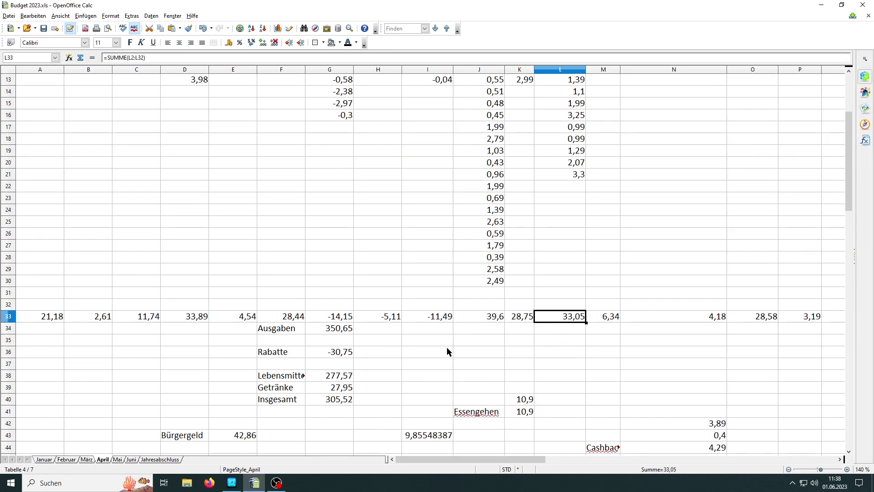
Look up the Süßigkeiten sum in L33 on the März sheet.
{"action": "left_click", "coordinate": [86, 459]}
{"action": "scroll", "coordinate": [350, 414], "scroll_direction": "up", "scroll_amount": 16}
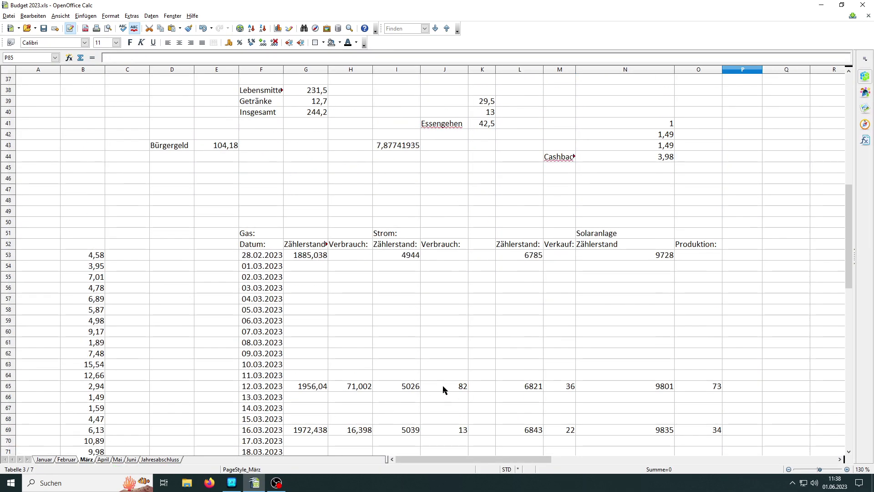
{"action": "scroll", "coordinate": [551, 284], "scroll_direction": "up", "scroll_amount": 2}
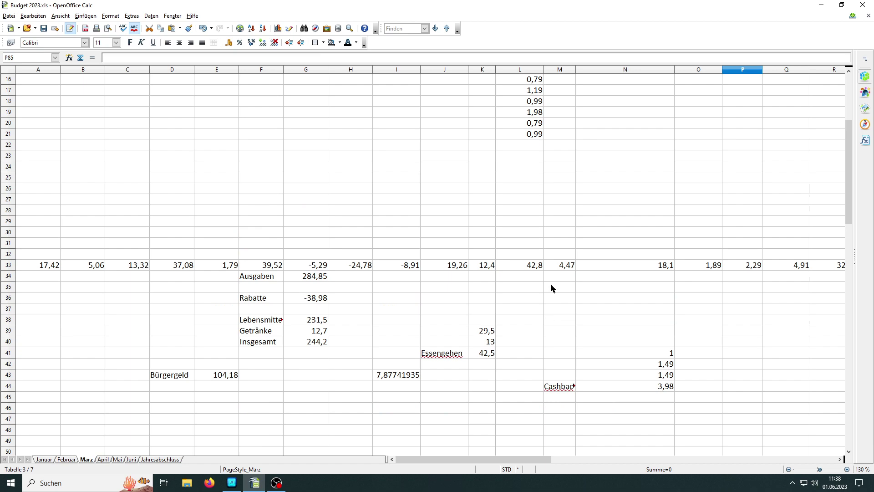
{"action": "left_click", "coordinate": [527, 266]}
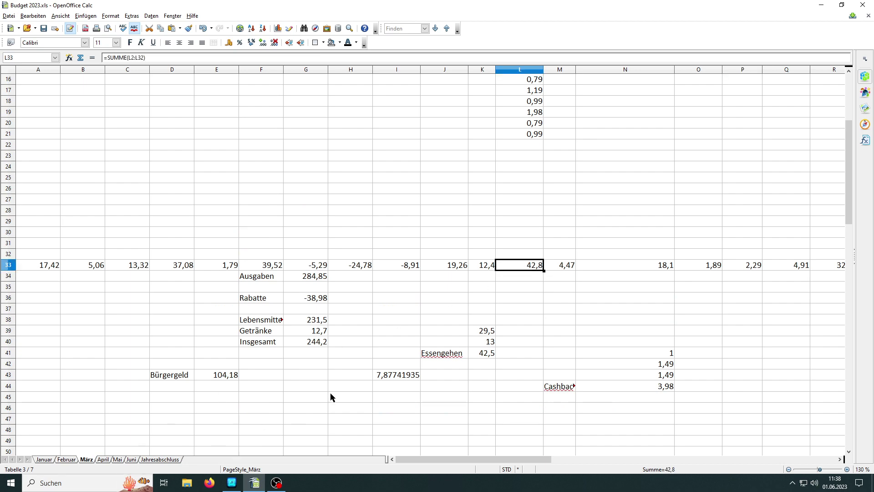
Compare the Gemüse/TK sum in J33 with the Süßigkeiten sum in L33 on the März sheet.
{"action": "scroll", "coordinate": [492, 370], "scroll_direction": "up", "scroll_amount": 5}
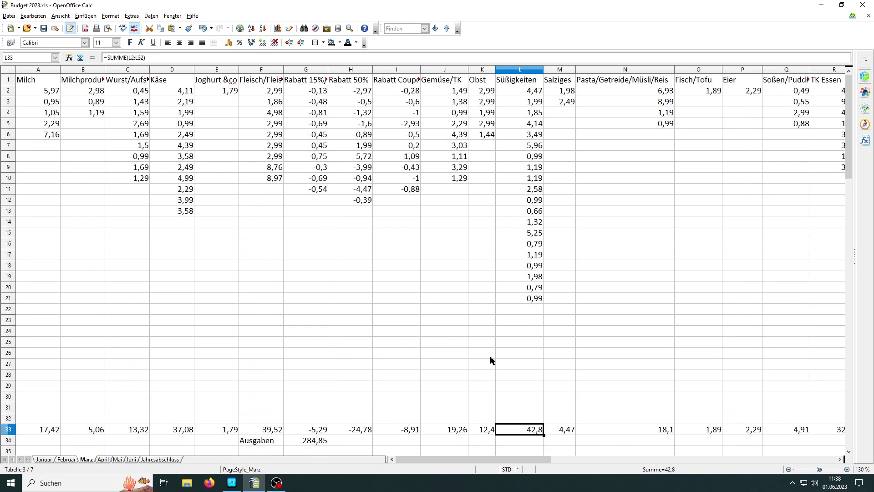
{"action": "scroll", "coordinate": [449, 423], "scroll_direction": "down", "scroll_amount": 2}
{"action": "left_click", "coordinate": [459, 366]}
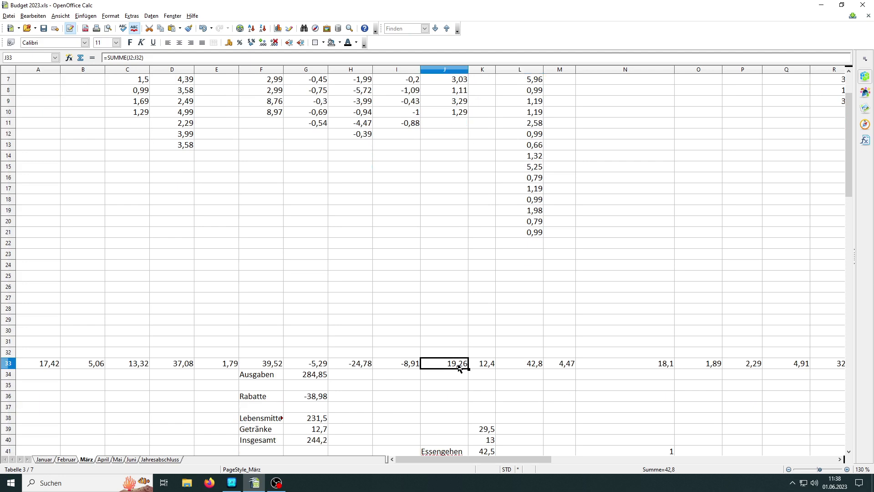
{"action": "left_click", "coordinate": [528, 369]}
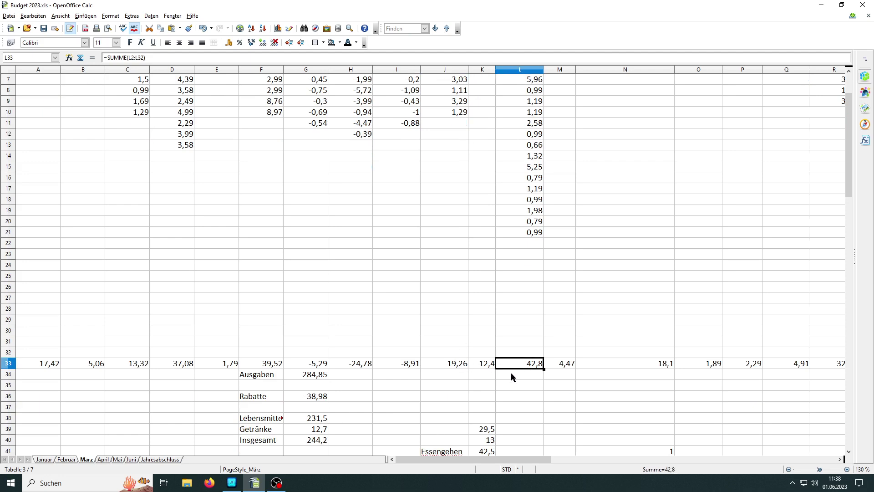
Look up the Süßigkeiten sum in L33 on the Februar sheet and return to the Mai sheet.
{"action": "left_click", "coordinate": [66, 459]}
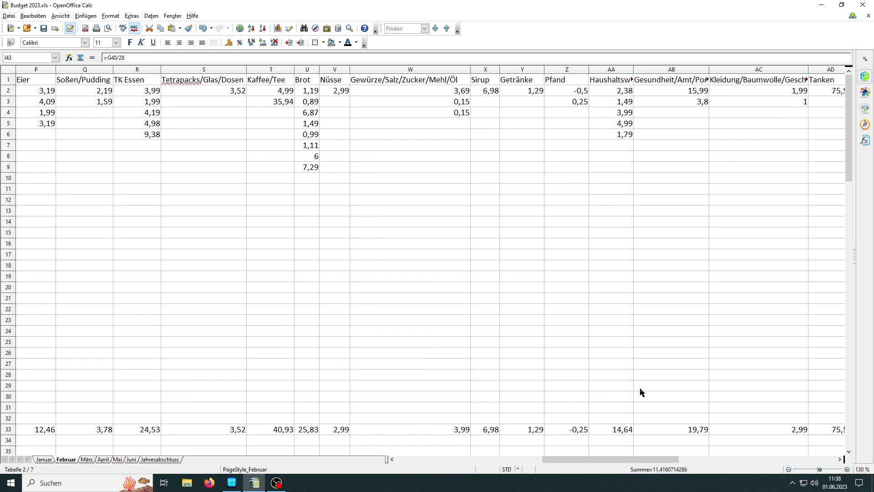
{"action": "left_click_drag", "start_coordinate": [603, 460], "coordinate": [459, 459]}
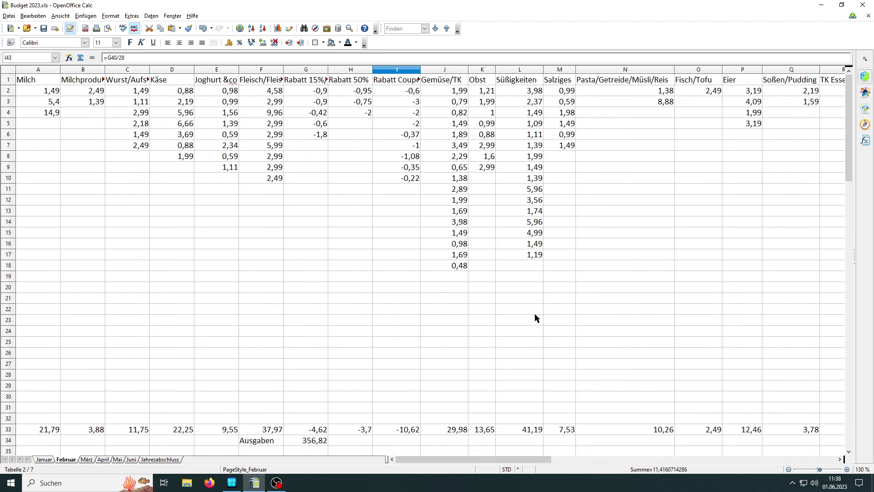
{"action": "left_click", "coordinate": [533, 430]}
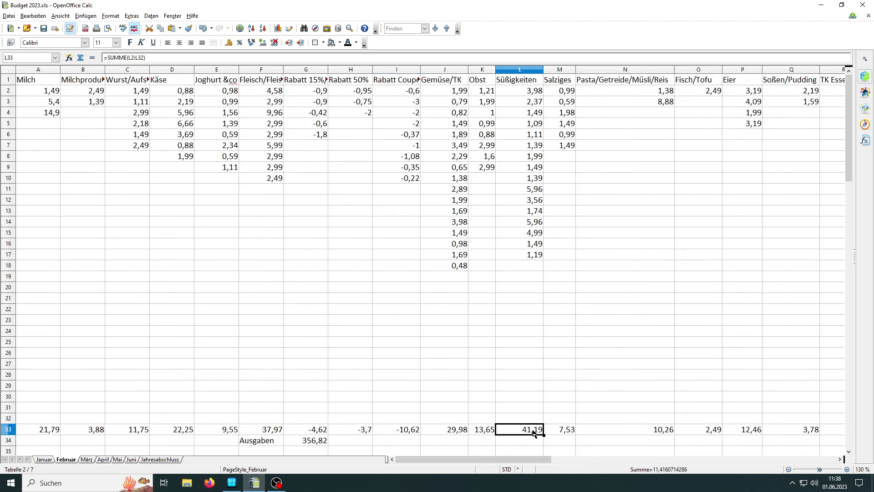
{"action": "left_click", "coordinate": [117, 460]}
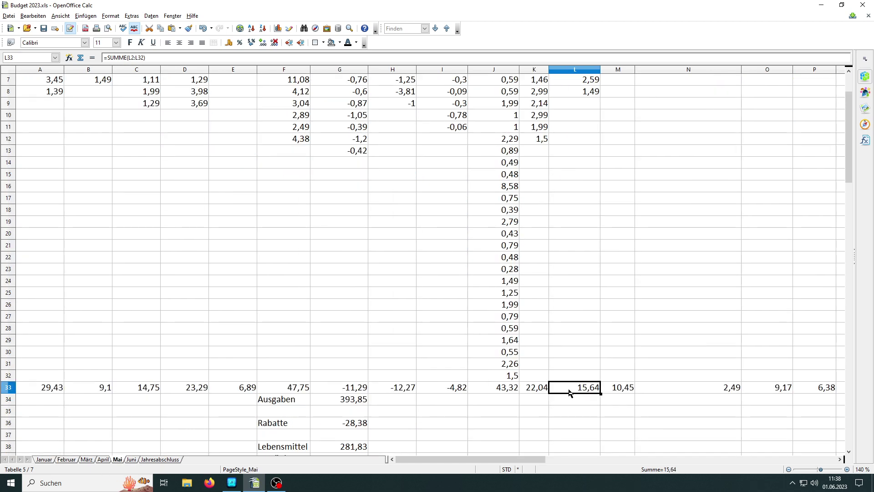
Inspect the Salziges calculation in M2 and the Pasta/Getreide/Müsli/Reis column with its sum in row 33.
{"action": "scroll", "coordinate": [569, 392], "scroll_direction": "up", "scroll_amount": 2}
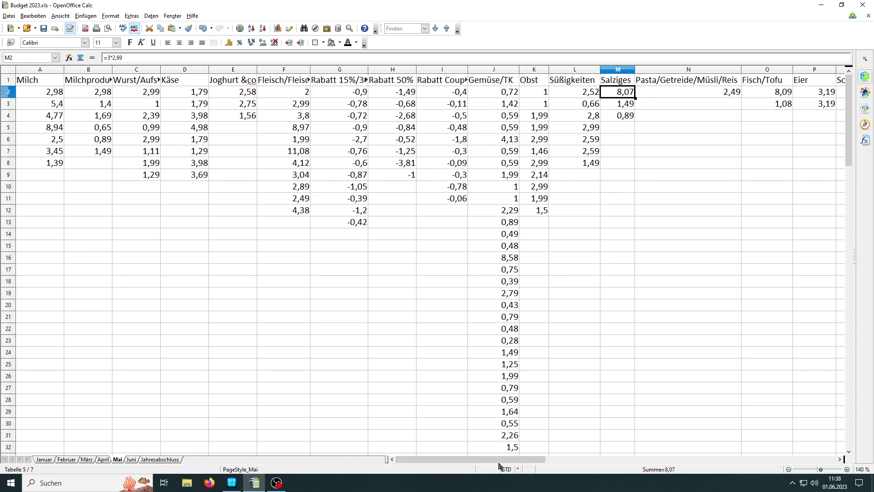
{"action": "left_click_drag", "start_coordinate": [503, 459], "coordinate": [550, 467]}
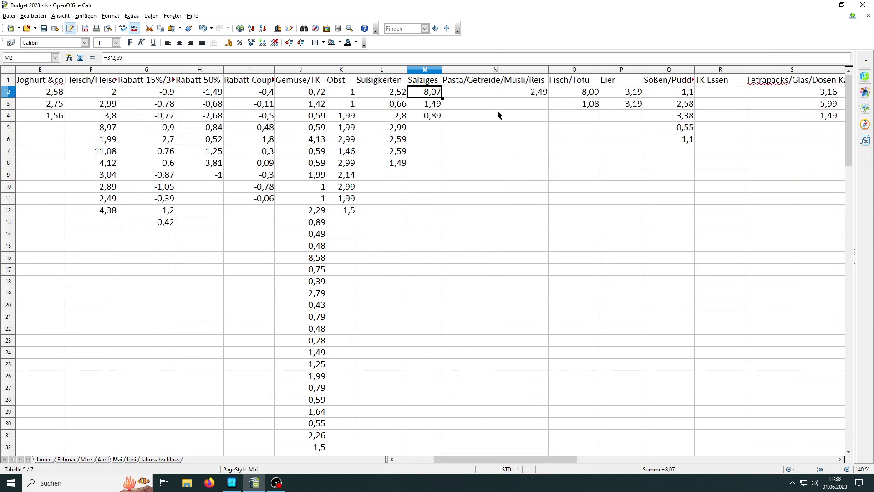
{"action": "left_click", "coordinate": [458, 83]}
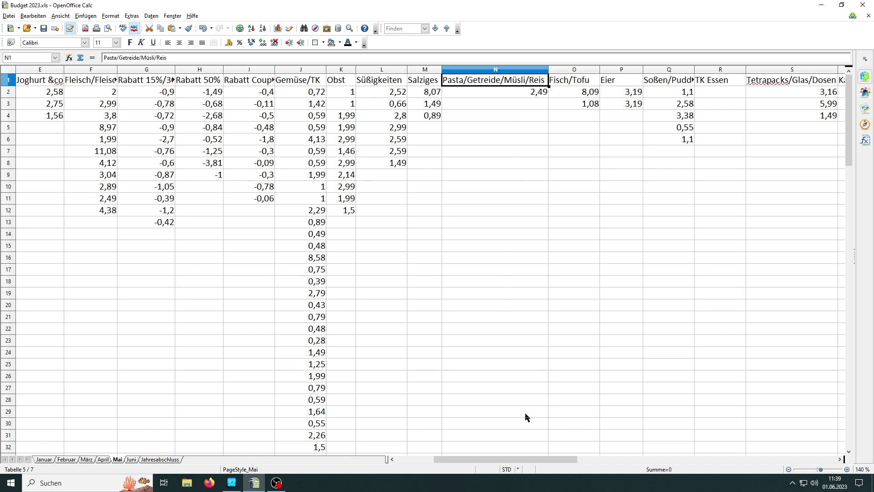
{"action": "left_click_drag", "start_coordinate": [499, 460], "coordinate": [519, 465]}
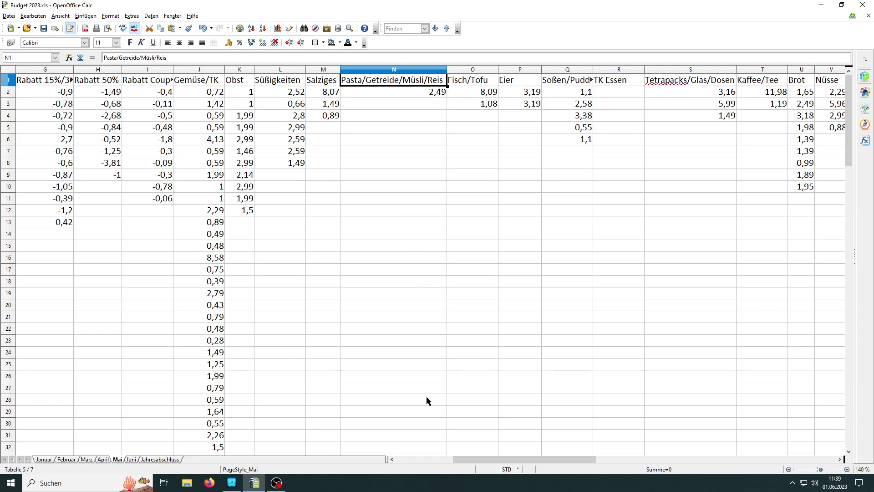
{"action": "scroll", "coordinate": [405, 394], "scroll_direction": "down", "scroll_amount": 1}
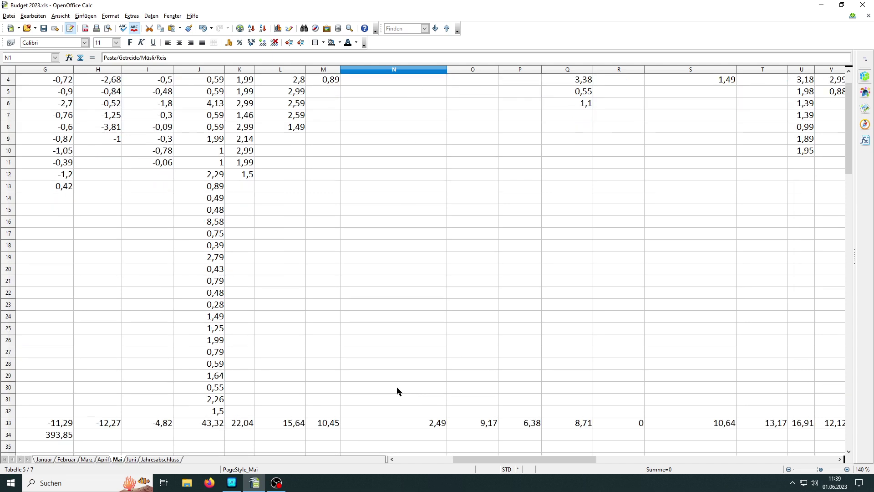
{"action": "scroll", "coordinate": [392, 390], "scroll_direction": "up", "scroll_amount": 1}
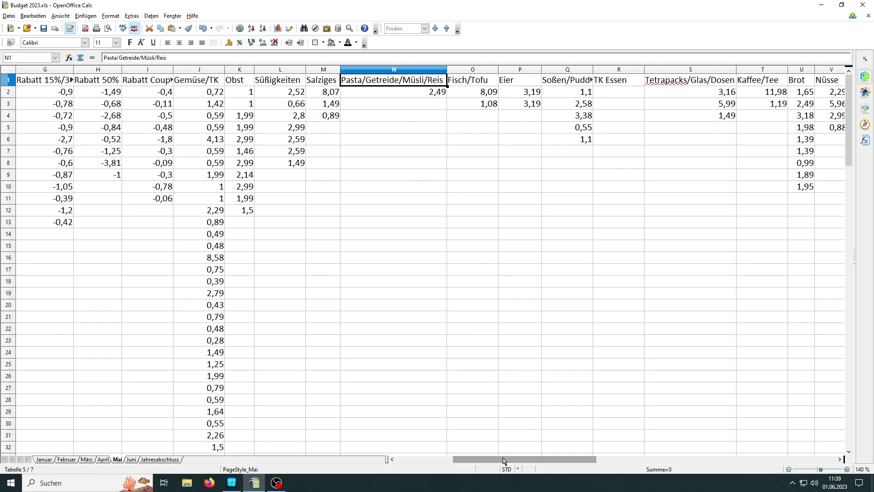
Inspect the Fisch/Tofu entries in O2 and O3 on the Mai sheet.
{"action": "left_click_drag", "start_coordinate": [503, 460], "coordinate": [529, 465]}
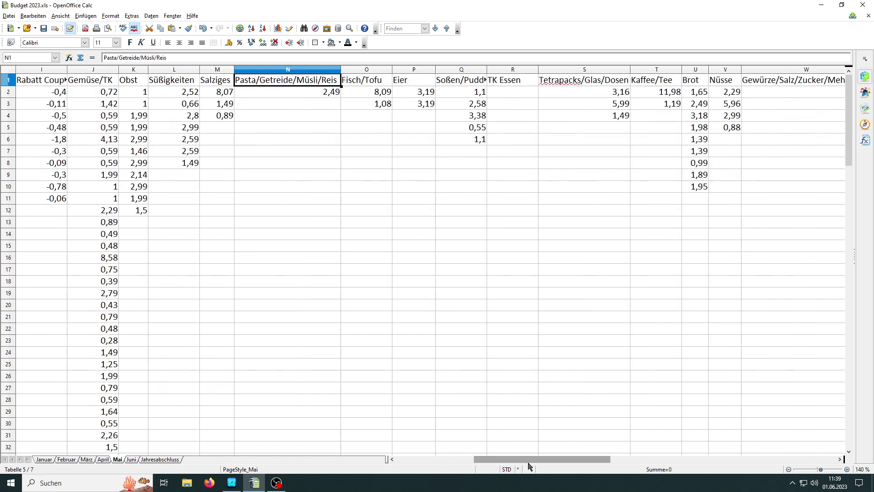
{"action": "left_click", "coordinate": [381, 94]}
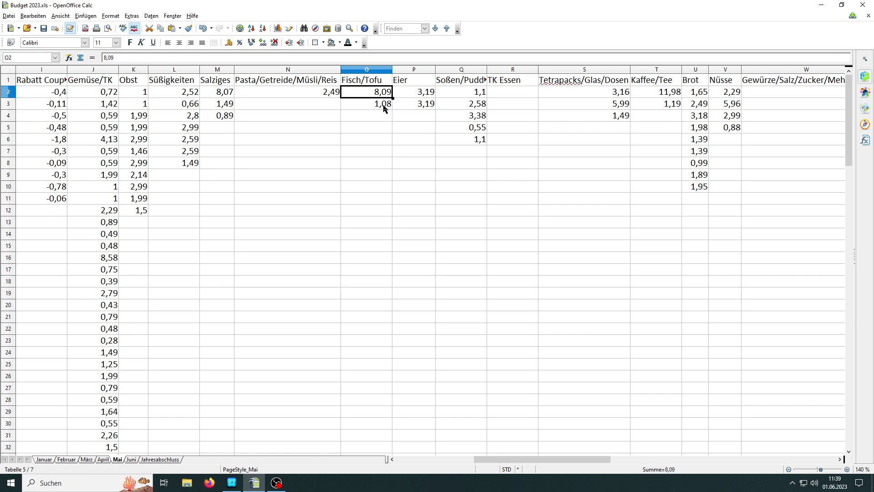
{"action": "left_click", "coordinate": [384, 107]}
{"action": "left_click", "coordinate": [381, 95]}
Compare the Kaffee/Tee entries and the neighbouring columns up to Renovierung with their sums in row 33.
{"action": "left_click_drag", "start_coordinate": [574, 459], "coordinate": [677, 470]}
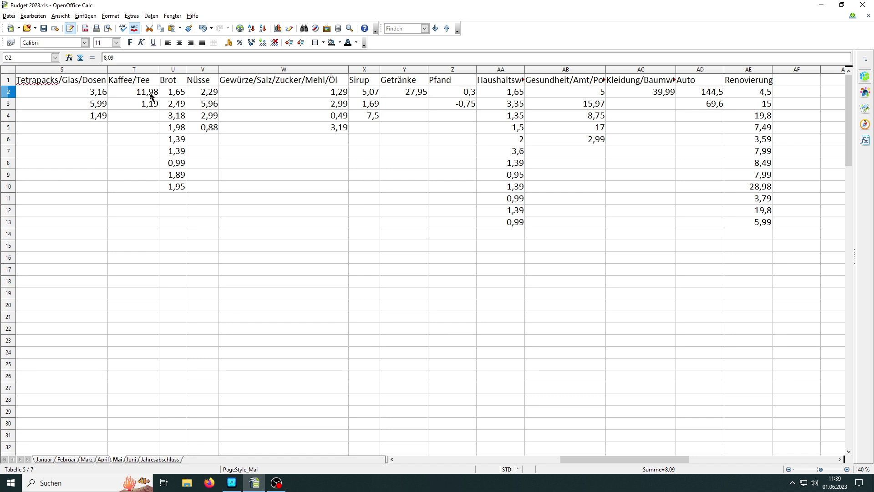
{"action": "scroll", "coordinate": [129, 296], "scroll_direction": "down", "scroll_amount": 3}
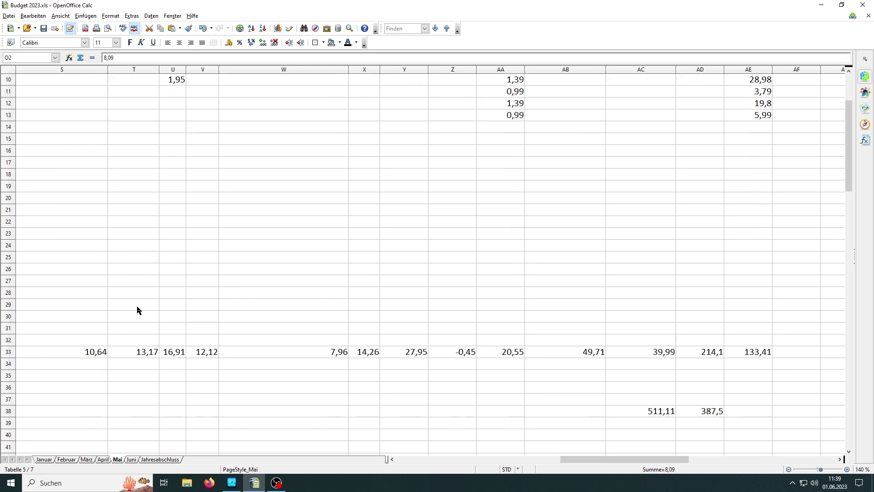
{"action": "scroll", "coordinate": [137, 296], "scroll_direction": "up", "scroll_amount": 3}
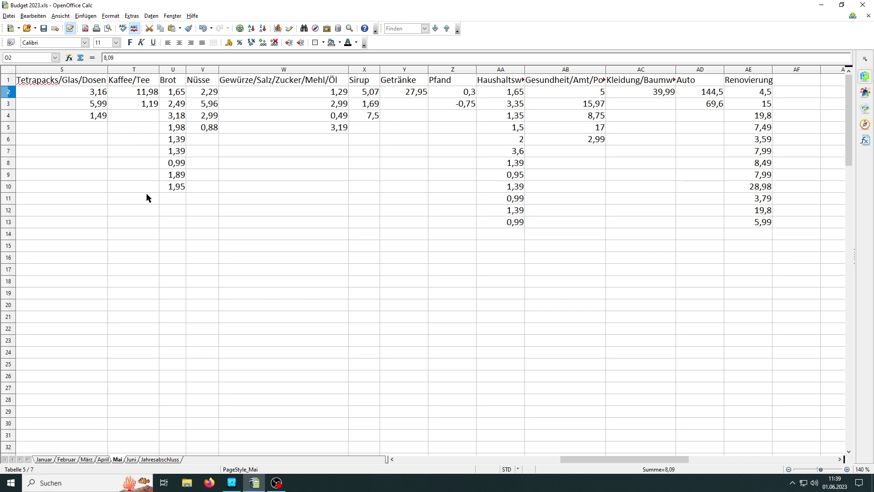
{"action": "scroll", "coordinate": [136, 270], "scroll_direction": "down", "scroll_amount": 2}
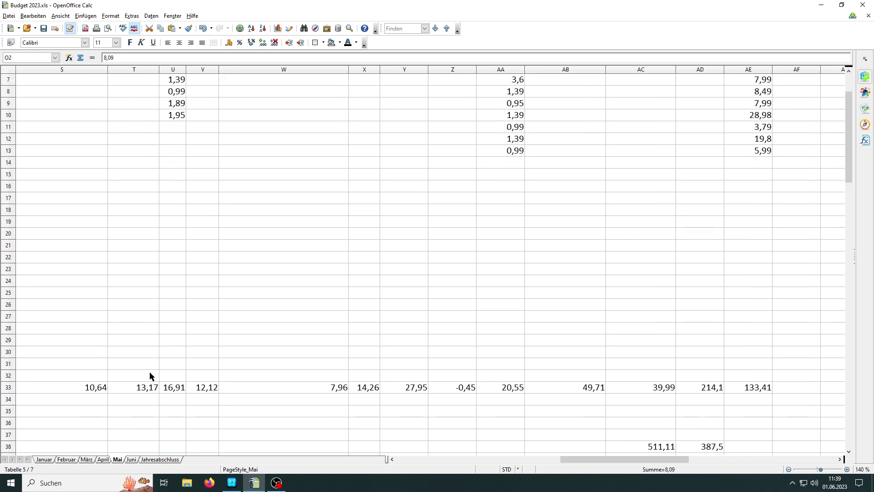
{"action": "scroll", "coordinate": [154, 378], "scroll_direction": "up", "scroll_amount": 2}
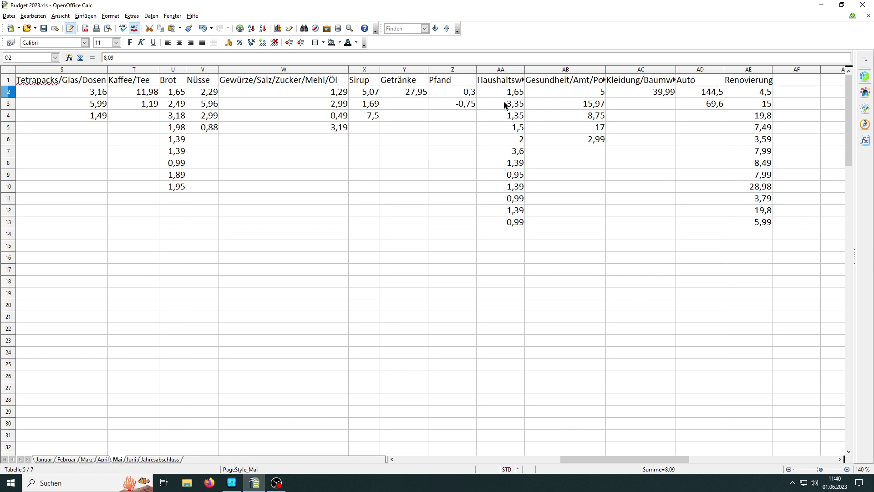
Inspect the household goods sum in AA33, the Gesundheit entry in AB5 and the Kleidung entry in AC2.
{"action": "scroll", "coordinate": [512, 200], "scroll_direction": "down", "scroll_amount": 2}
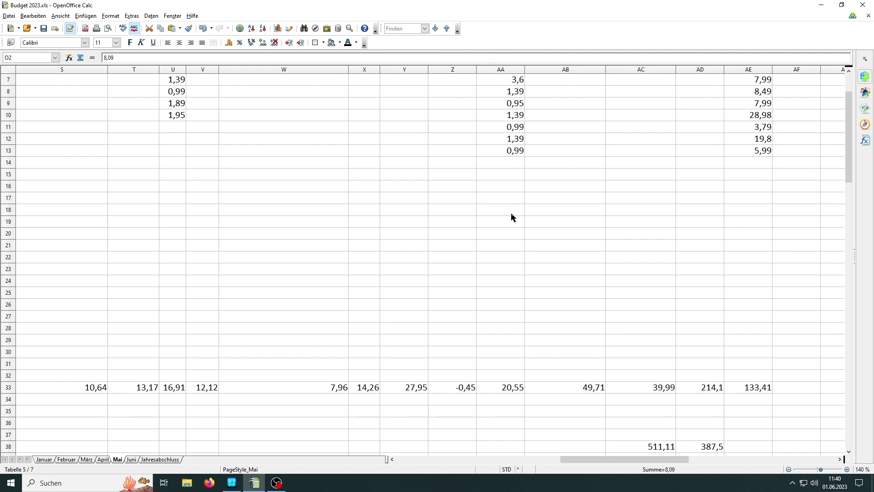
{"action": "left_click", "coordinate": [508, 392]}
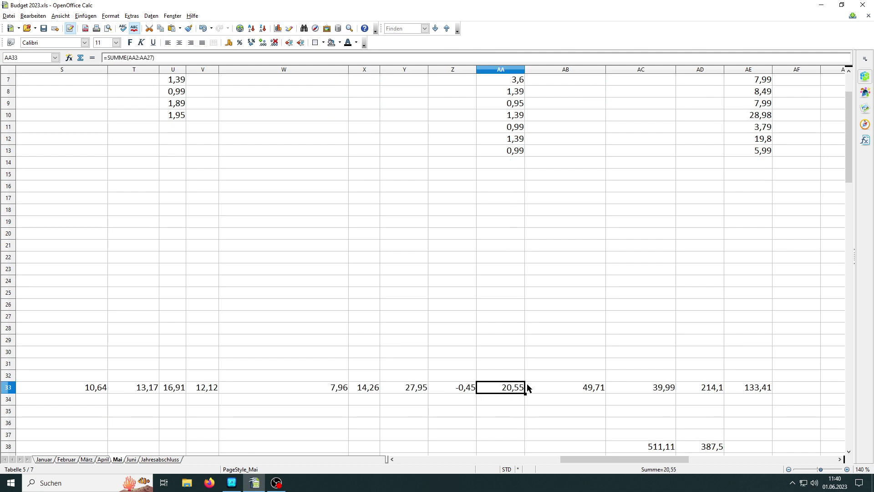
{"action": "scroll", "coordinate": [593, 396], "scroll_direction": "up", "scroll_amount": 2}
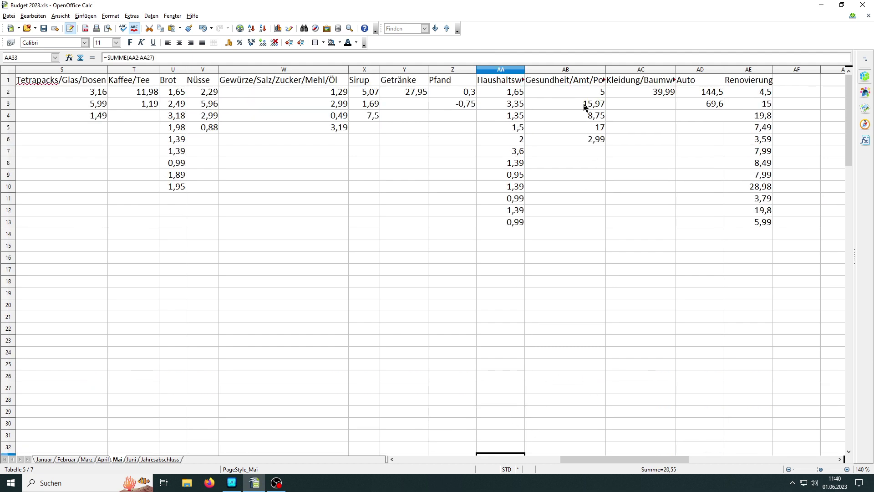
{"action": "left_click", "coordinate": [598, 131]}
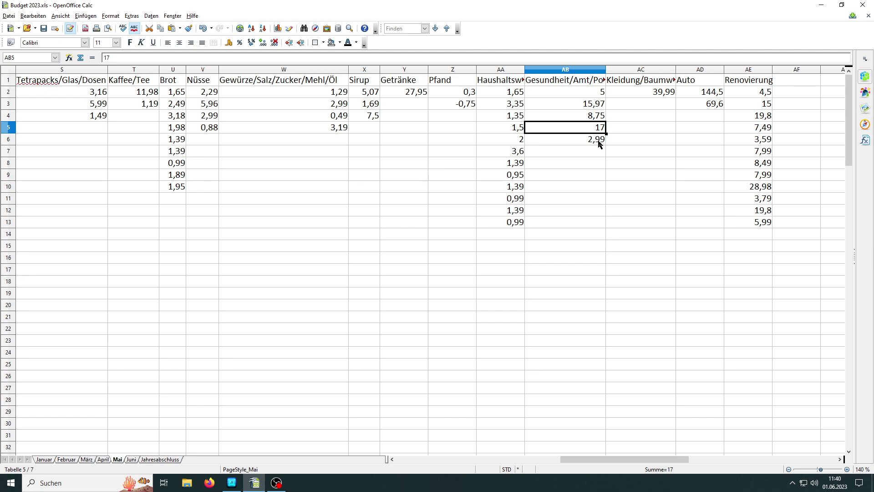
{"action": "left_click", "coordinate": [655, 94]}
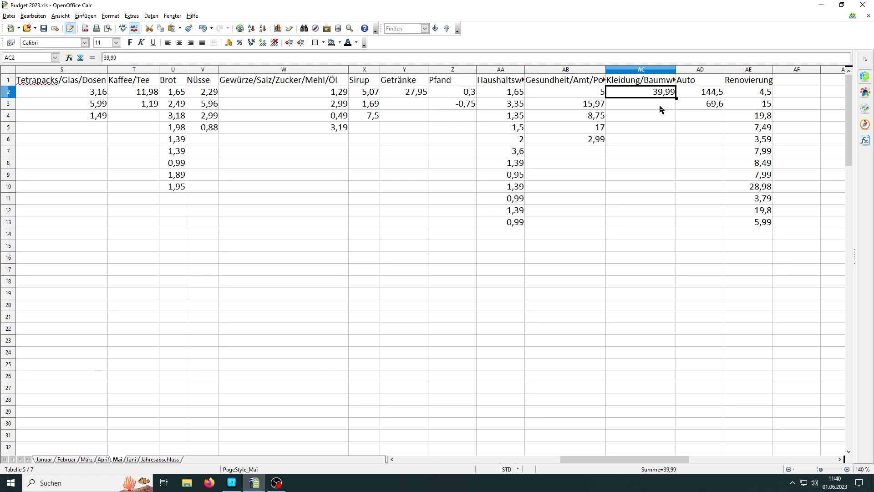
Inspect the Auto entries in AD2 and AD3 and their sum formula in AD33 on the Mai sheet.
{"action": "left_click", "coordinate": [712, 94]}
{"action": "left_click", "coordinate": [715, 104]}
{"action": "scroll", "coordinate": [713, 108], "scroll_direction": "down", "scroll_amount": 2}
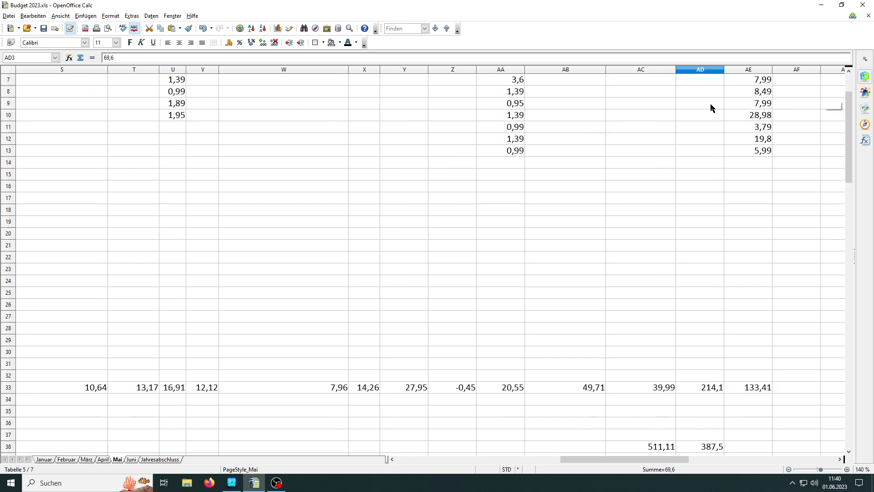
{"action": "scroll", "coordinate": [712, 108], "scroll_direction": "down", "scroll_amount": 1}
{"action": "left_click", "coordinate": [711, 356]}
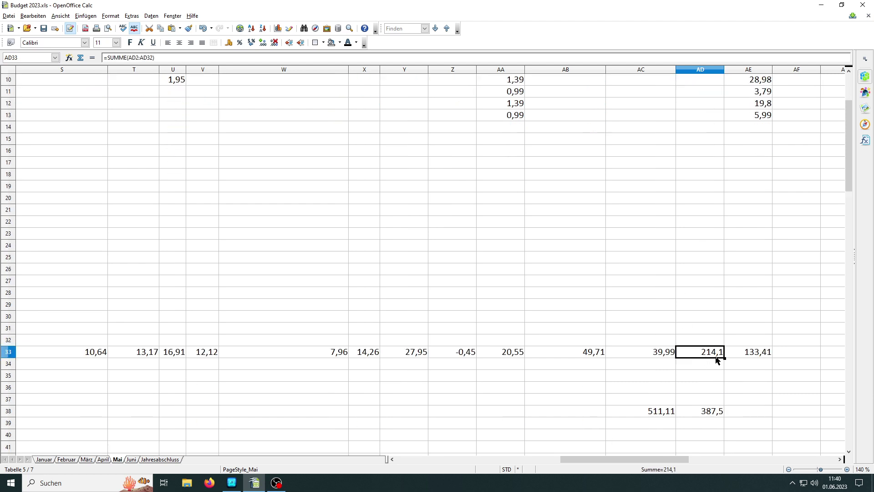
{"action": "scroll", "coordinate": [716, 357], "scroll_direction": "up", "scroll_amount": 3}
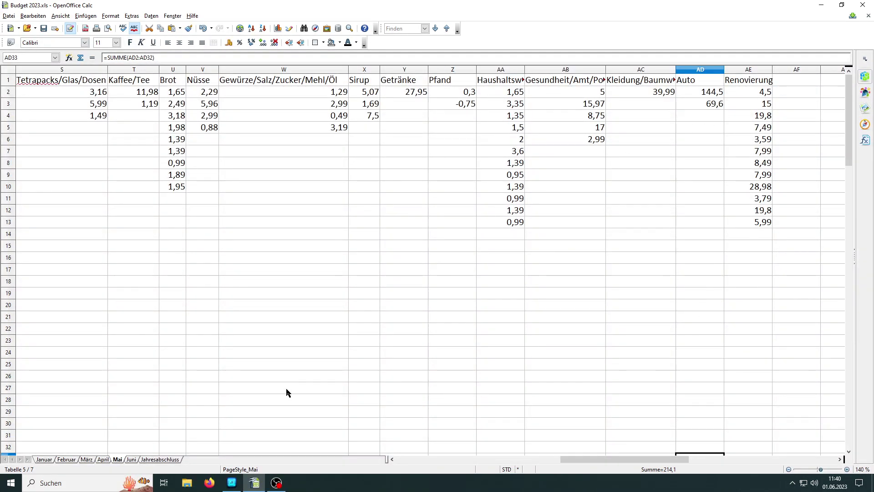
Look up the Tanken and Renovierung columns on the April sheet and return to the Mai sheet.
{"action": "left_click", "coordinate": [103, 459]}
{"action": "scroll", "coordinate": [529, 366], "scroll_direction": "up", "scroll_amount": 4}
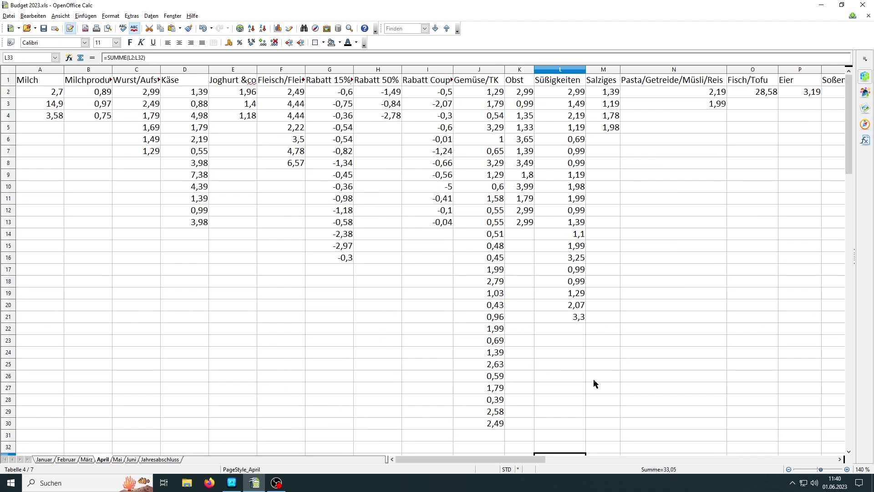
{"action": "left_click_drag", "start_coordinate": [524, 459], "coordinate": [697, 483]}
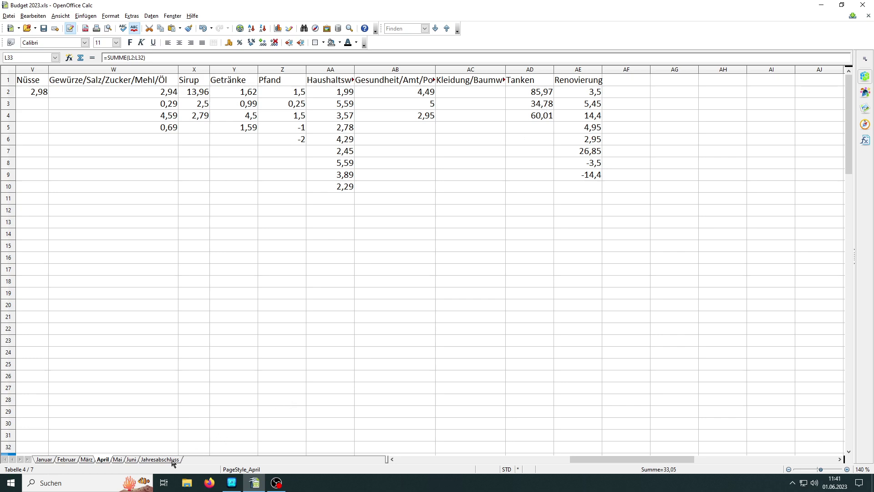
{"action": "left_click", "coordinate": [119, 460]}
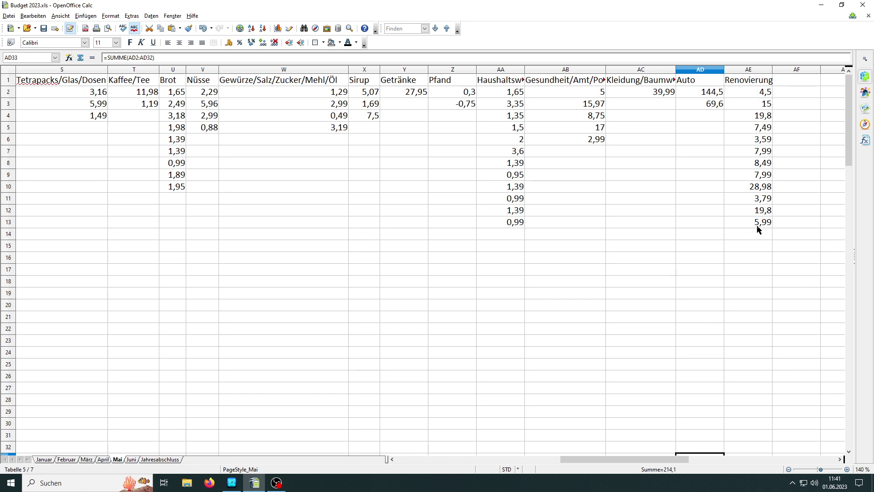
Check the Renovierung sum in AE33 against the column's entries on the Mai sheet.
{"action": "scroll", "coordinate": [757, 234], "scroll_direction": "down", "scroll_amount": 4}
{"action": "left_click", "coordinate": [754, 319]}
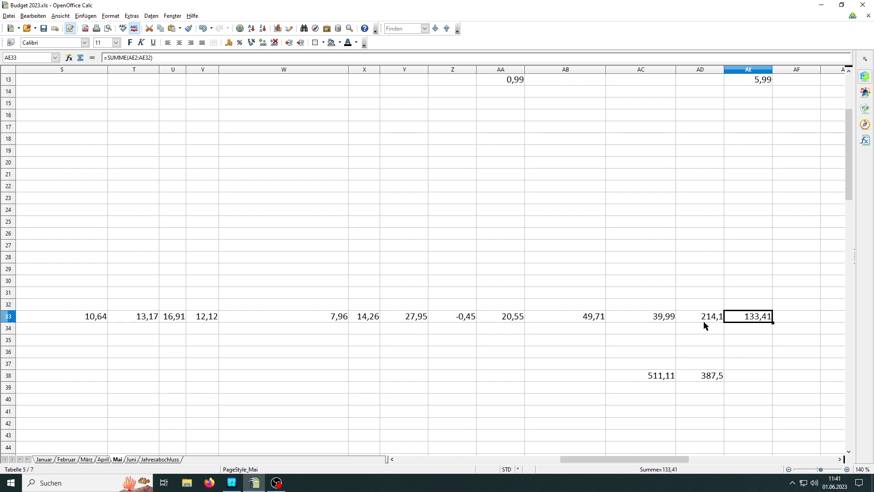
{"action": "scroll", "coordinate": [759, 300], "scroll_direction": "up", "scroll_amount": 4}
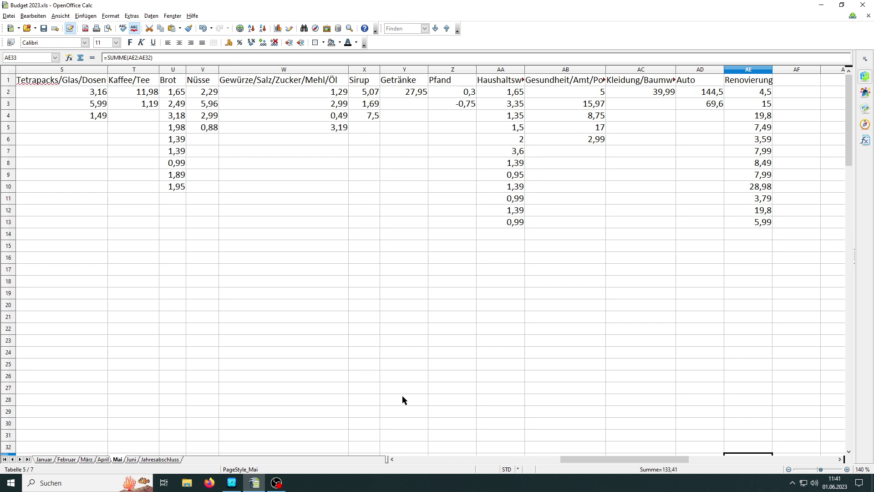
Recheck the April sheet's Renovierung column, return to Mai and select the empty cell AE14 below the entries.
{"action": "left_click", "coordinate": [103, 459]}
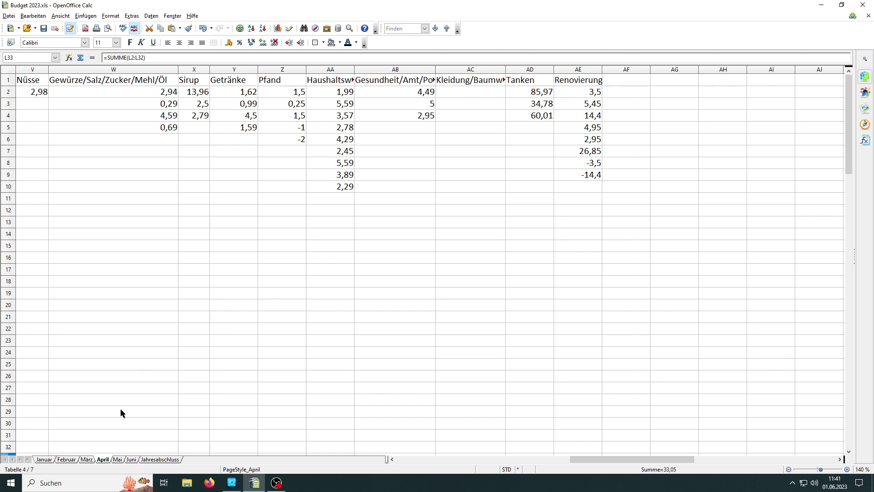
{"action": "left_click", "coordinate": [119, 459]}
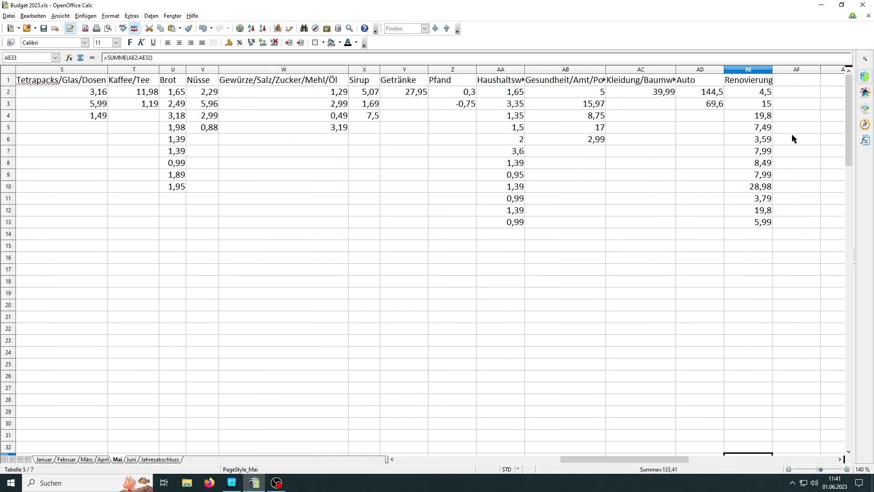
{"action": "left_click", "coordinate": [764, 238]}
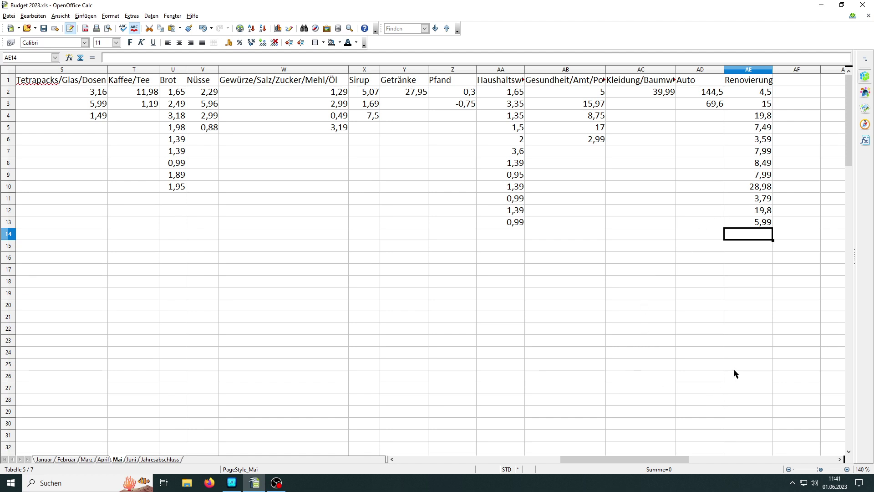
Inspect the Lebensmittel, Getränke and Insgesamt totals in G38 to G40 below the Mai category sums.
{"action": "left_click_drag", "start_coordinate": [662, 457], "coordinate": [410, 432]}
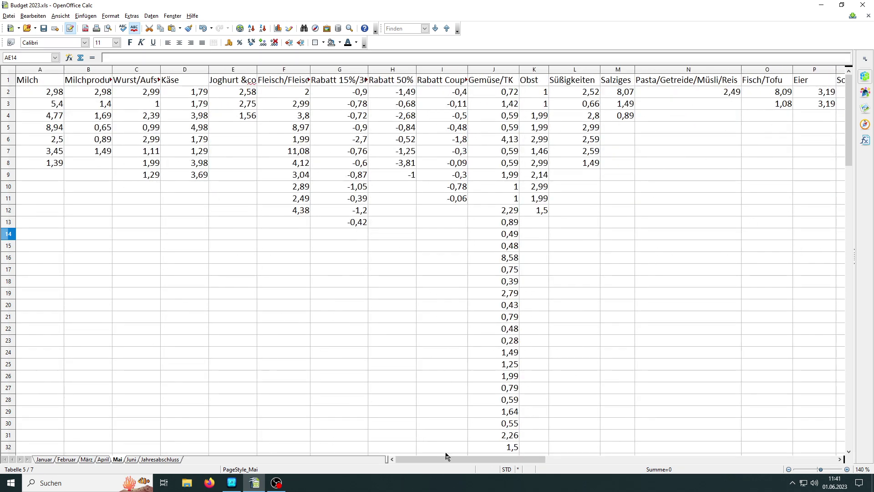
{"action": "scroll", "coordinate": [357, 385], "scroll_direction": "down", "scroll_amount": 3}
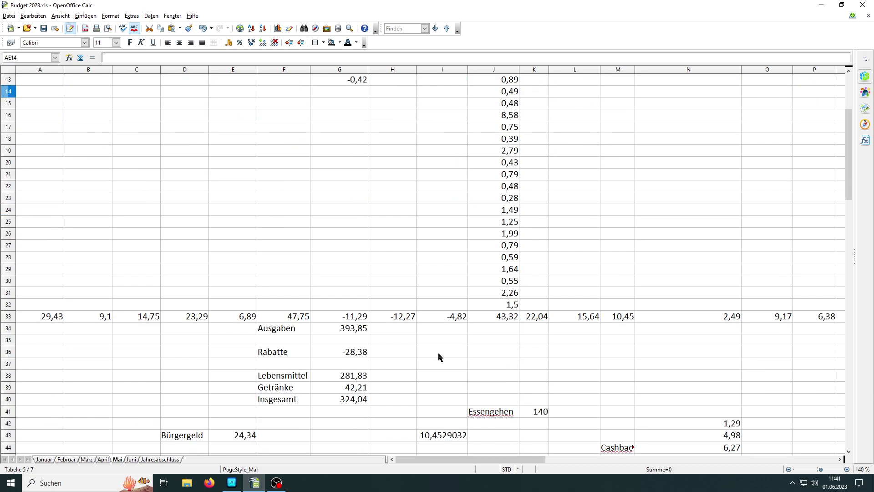
{"action": "scroll", "coordinate": [347, 370], "scroll_direction": "down", "scroll_amount": 2}
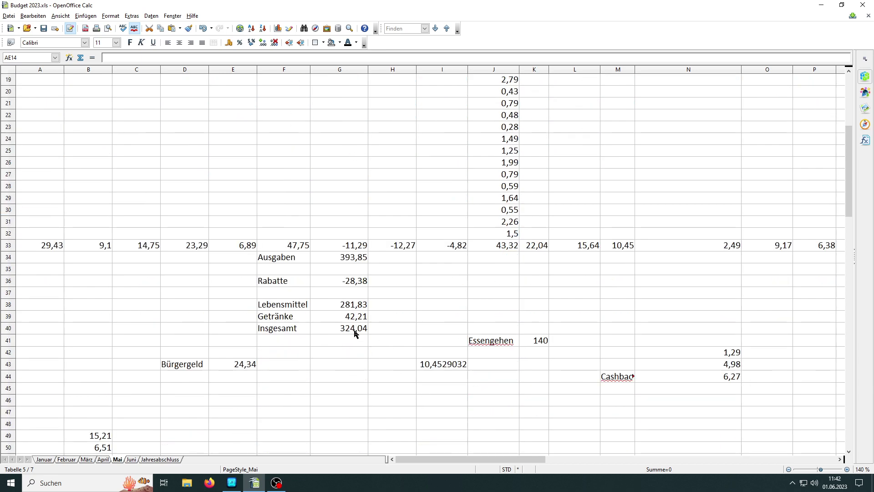
{"action": "left_click", "coordinate": [354, 330]}
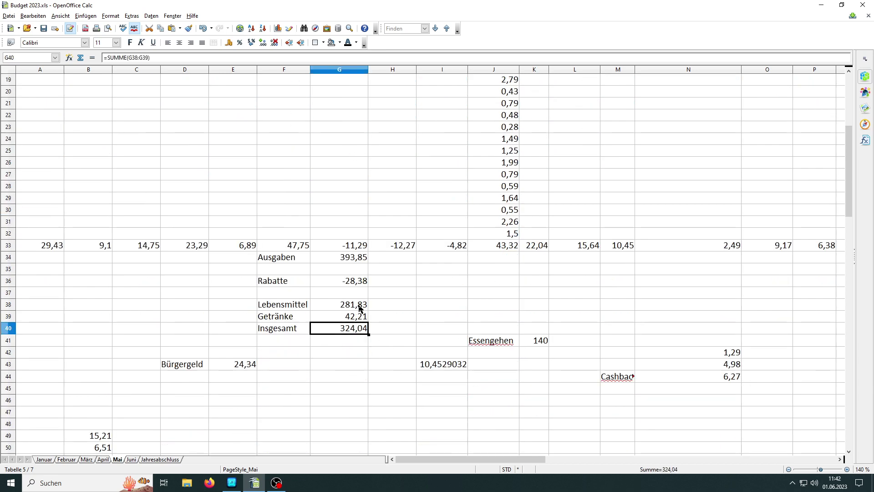
{"action": "left_click", "coordinate": [361, 309]}
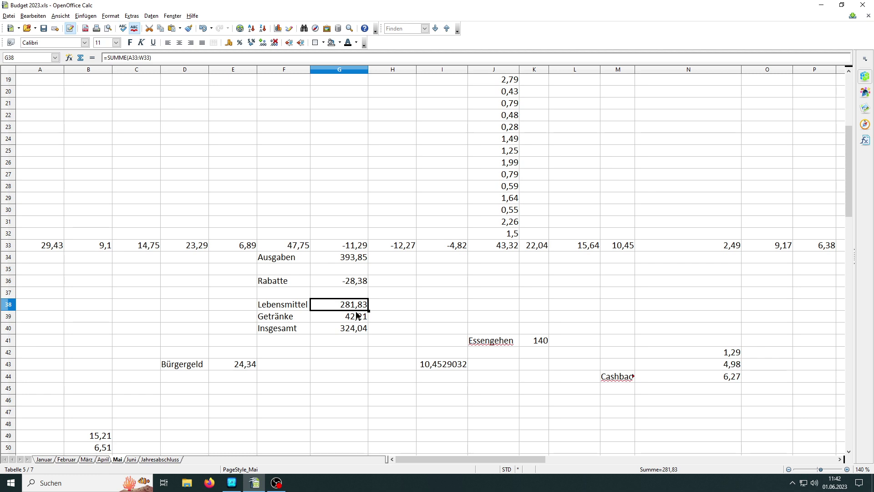
{"action": "left_click", "coordinate": [341, 321]}
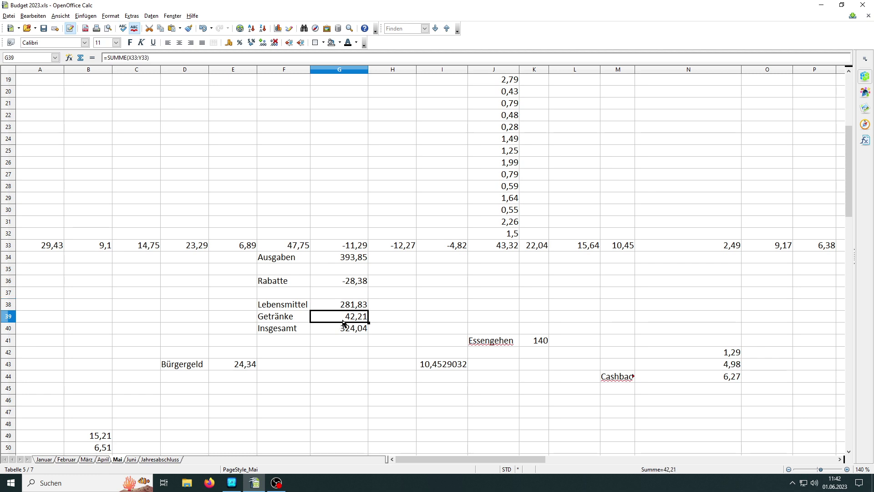
{"action": "left_click", "coordinate": [331, 328]}
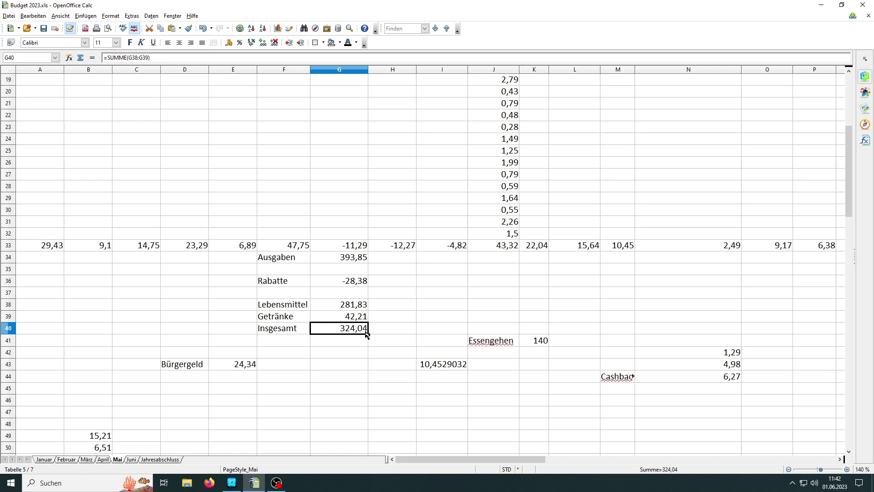
Compare the Bürgergeld calculation in E43 with the Essengehen entry in K41 and the Insgesamt total in G40.
{"action": "left_click", "coordinate": [244, 369]}
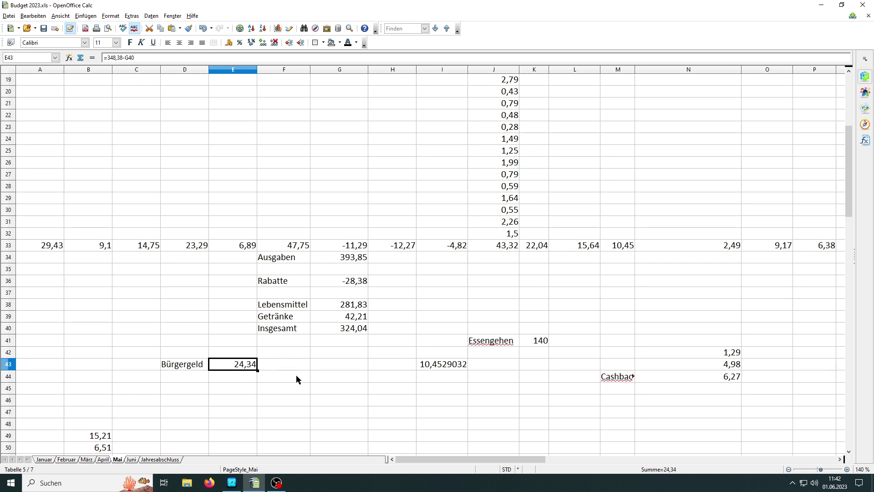
{"action": "left_click", "coordinate": [541, 344]}
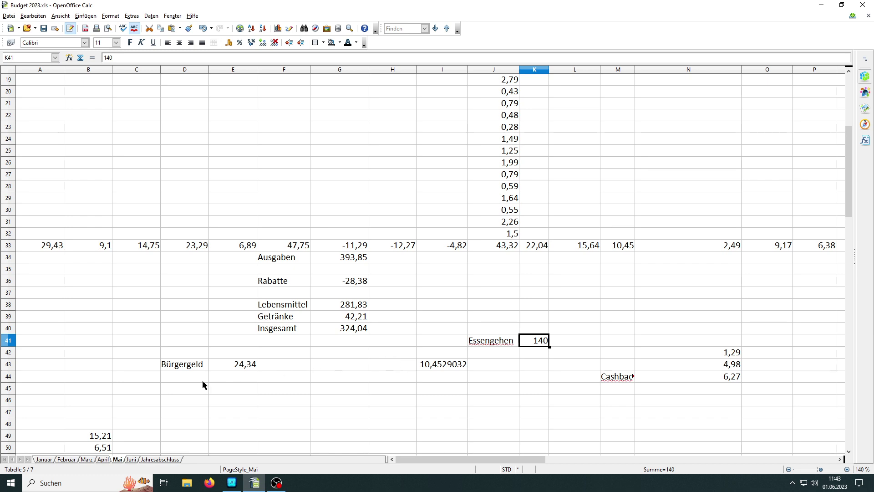
{"action": "left_click", "coordinate": [228, 369]}
{"action": "left_click", "coordinate": [355, 328]}
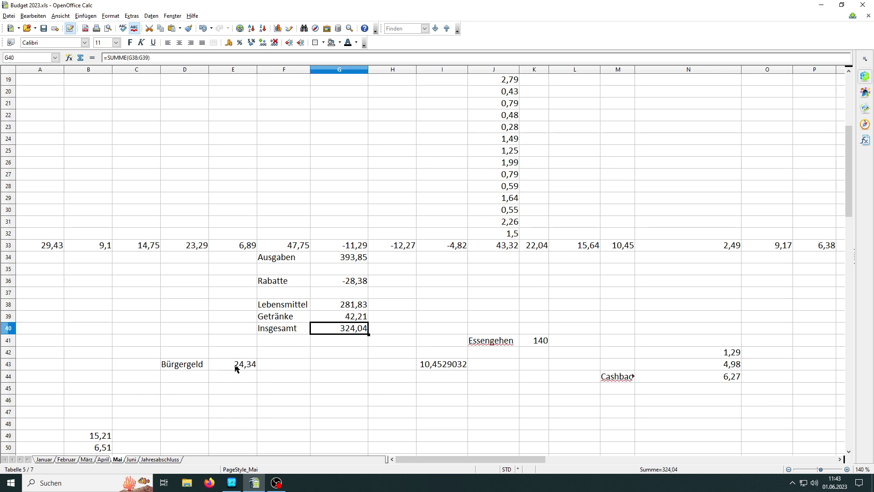
{"action": "left_click", "coordinate": [236, 371]}
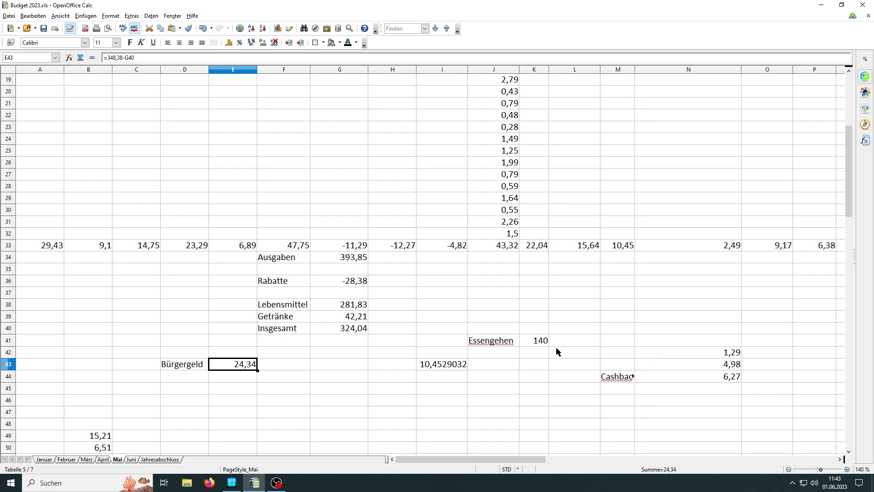
Glance over the Mai category entries and inspect the Cashback amounts in N42 and N43 with their sum in N44.
{"action": "scroll", "coordinate": [577, 348], "scroll_direction": "up", "scroll_amount": 4}
{"action": "scroll", "coordinate": [577, 347], "scroll_direction": "up", "scroll_amount": 2}
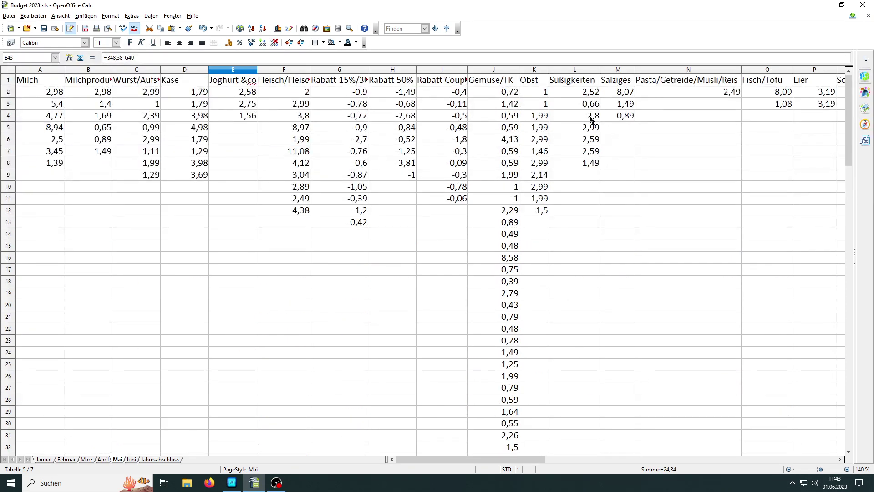
{"action": "scroll", "coordinate": [578, 402], "scroll_direction": "down", "scroll_amount": 3}
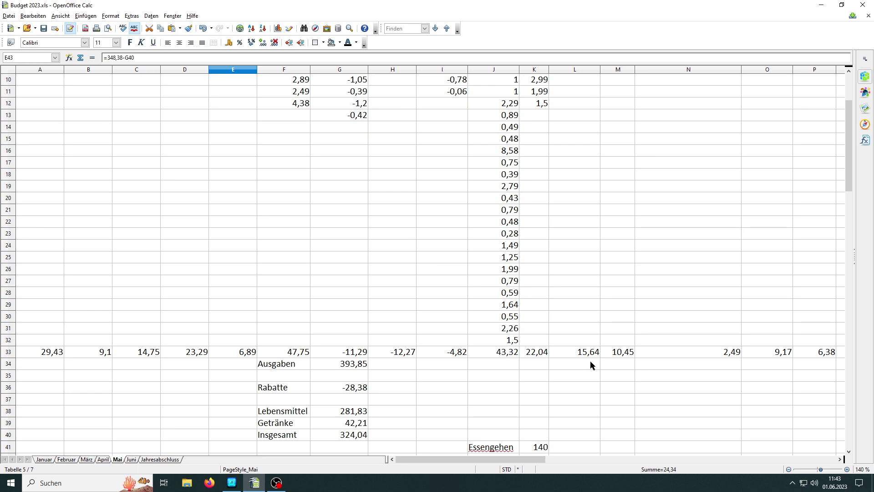
{"action": "scroll", "coordinate": [590, 360], "scroll_direction": "down", "scroll_amount": 1}
{"action": "scroll", "coordinate": [590, 361], "scroll_direction": "down", "scroll_amount": 1}
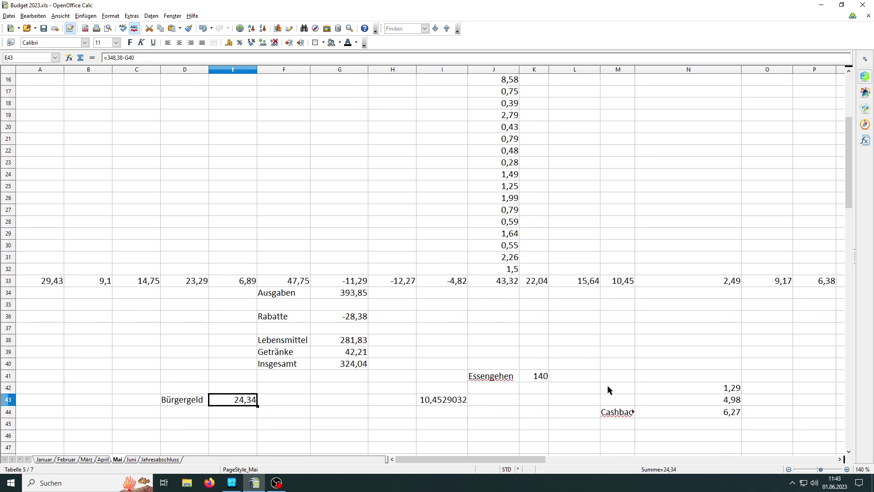
{"action": "left_click", "coordinate": [719, 401]}
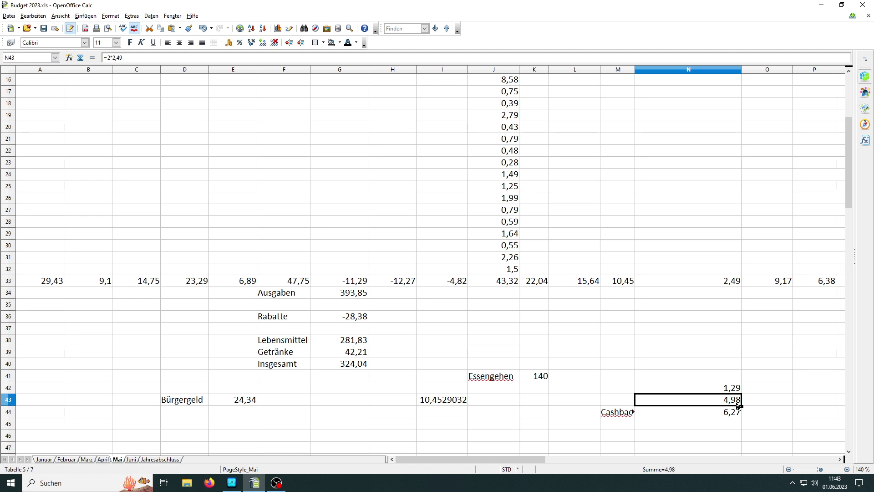
{"action": "left_click", "coordinate": [716, 390]}
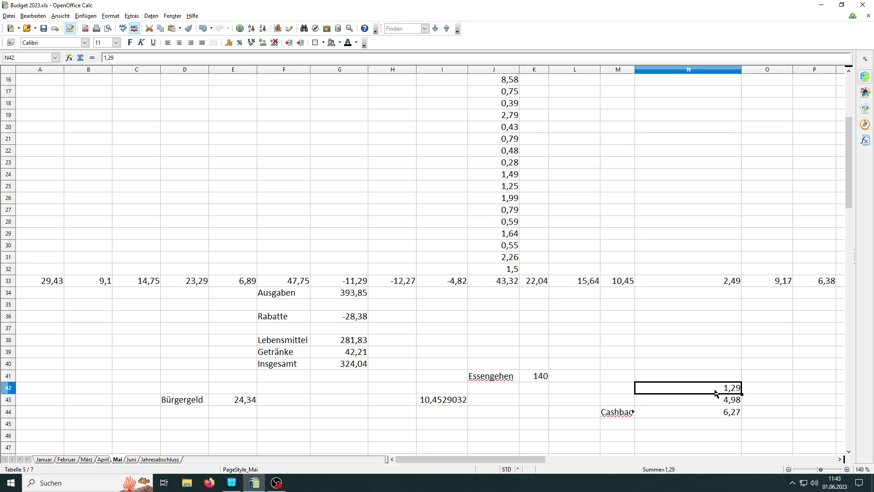
{"action": "left_click", "coordinate": [725, 413]}
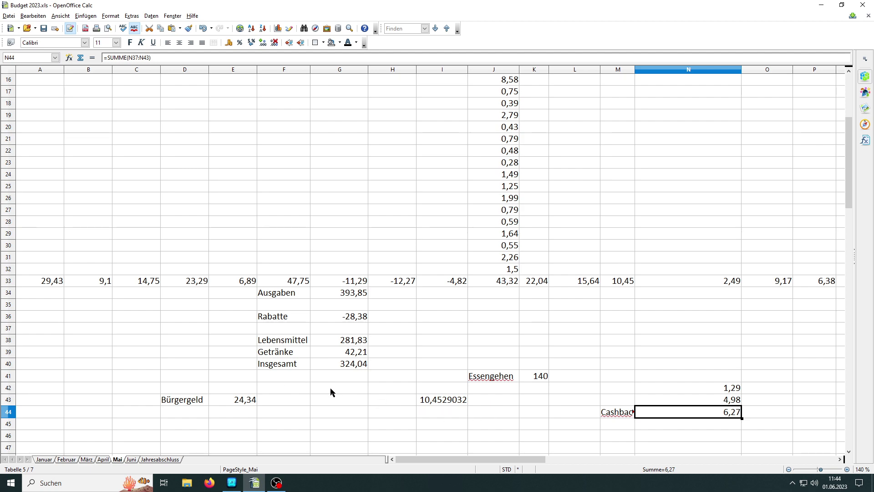
Look over the Mai category entries again together with the category sums in row 33 and the Ausgaben and Rabatte totals.
{"action": "scroll", "coordinate": [368, 355], "scroll_direction": "up", "scroll_amount": 5}
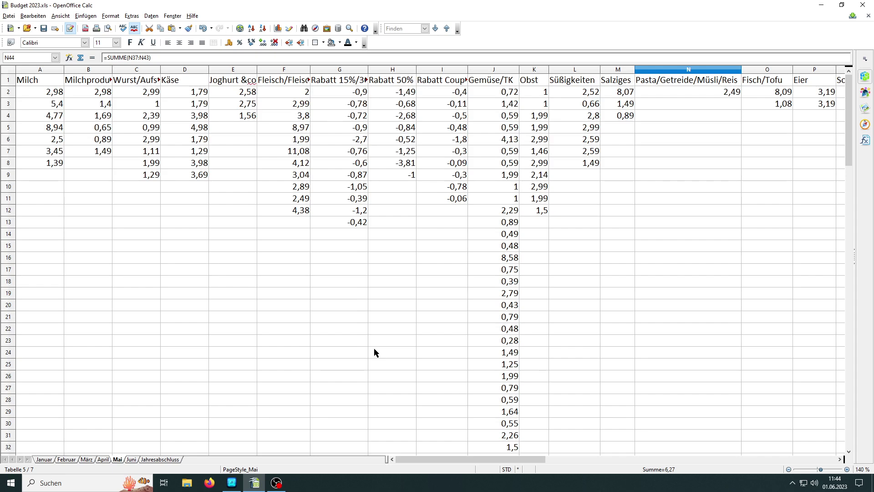
{"action": "scroll", "coordinate": [375, 347], "scroll_direction": "down", "scroll_amount": 2}
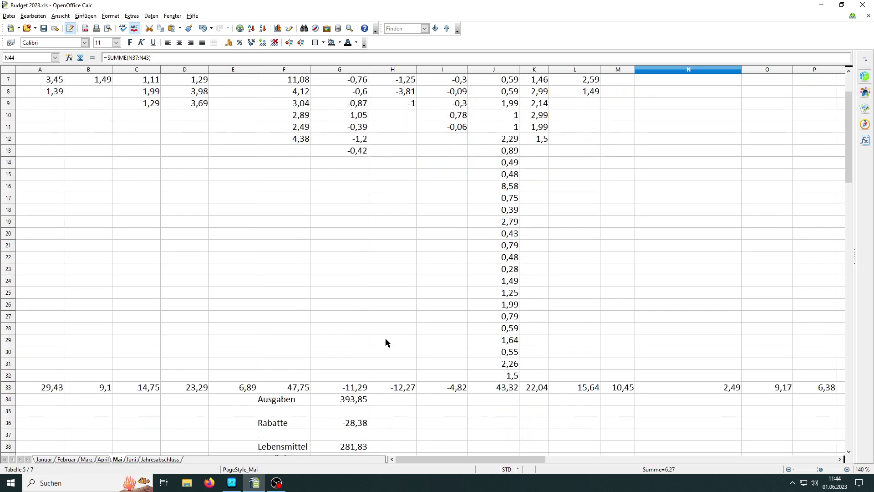
{"action": "left_click_drag", "start_coordinate": [468, 460], "coordinate": [450, 466]}
{"action": "scroll", "coordinate": [550, 462], "scroll_direction": "up", "scroll_amount": 2}
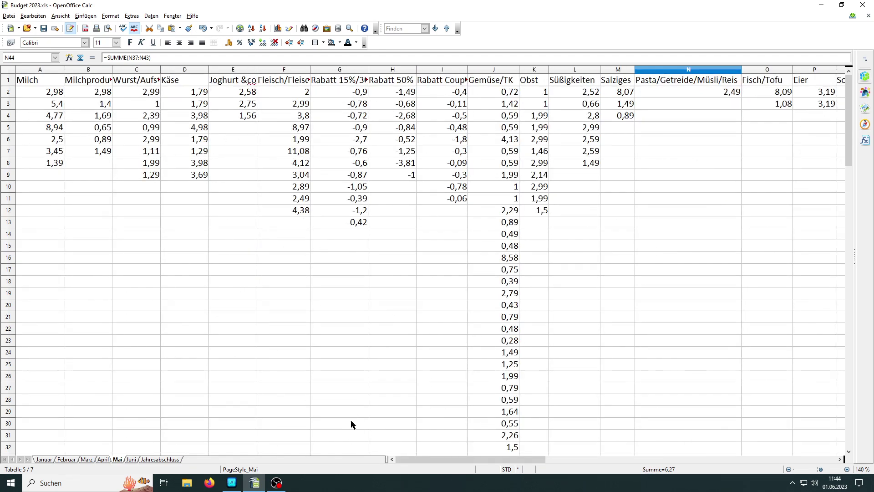
{"action": "scroll", "coordinate": [268, 418], "scroll_direction": "down", "scroll_amount": 4}
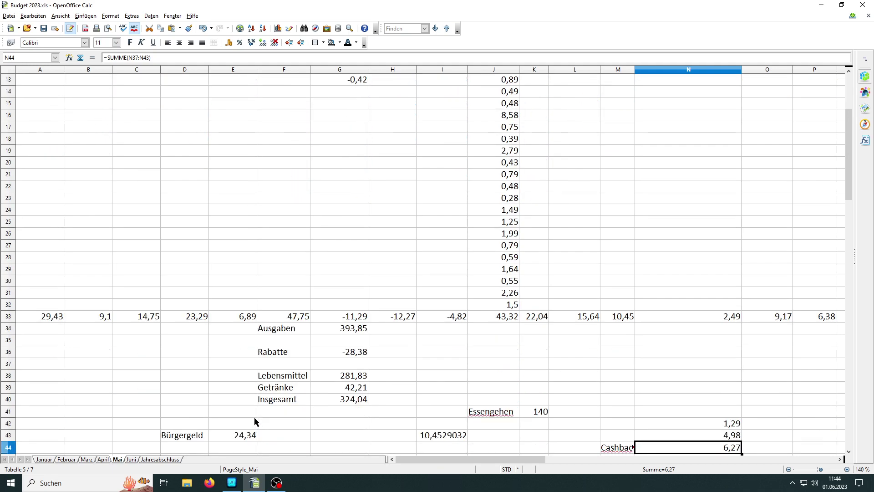
{"action": "scroll", "coordinate": [257, 421], "scroll_direction": "down", "scroll_amount": 1}
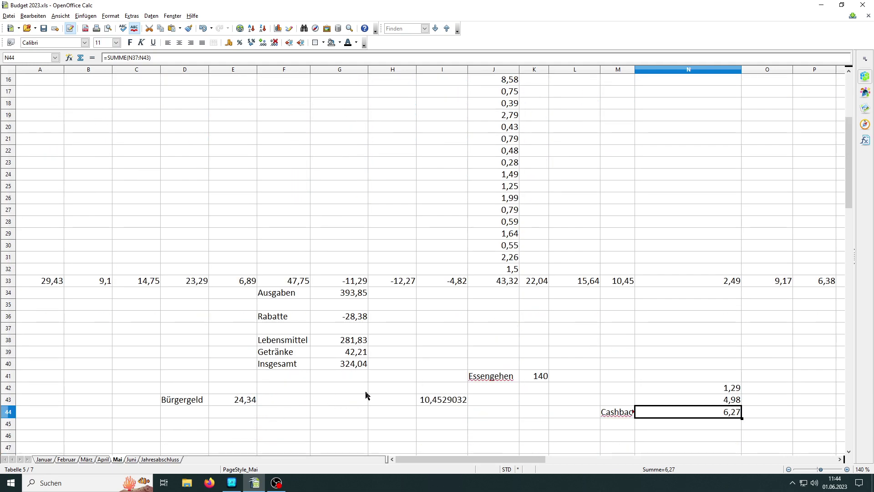
Look through the May gas, electricity and solar meter table from its headings in row 51 to the Summe row.
{"action": "scroll", "coordinate": [346, 399], "scroll_direction": "down", "scroll_amount": 2}
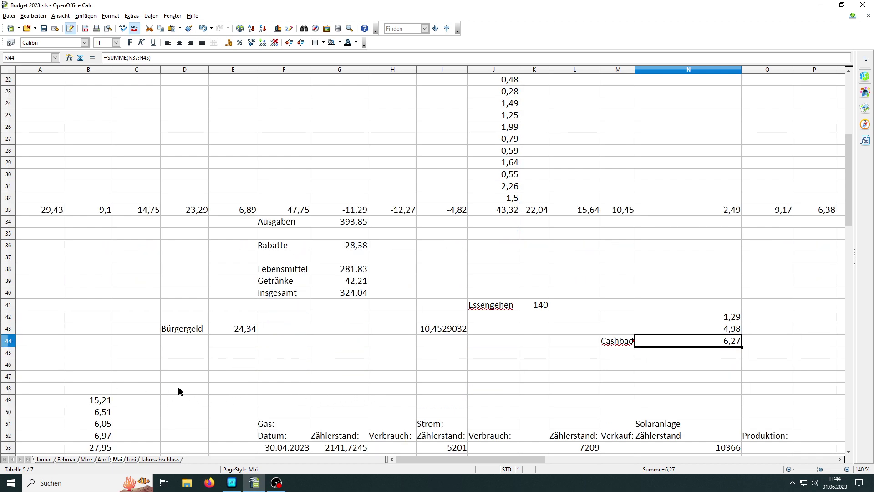
{"action": "scroll", "coordinate": [178, 387], "scroll_direction": "down", "scroll_amount": 1}
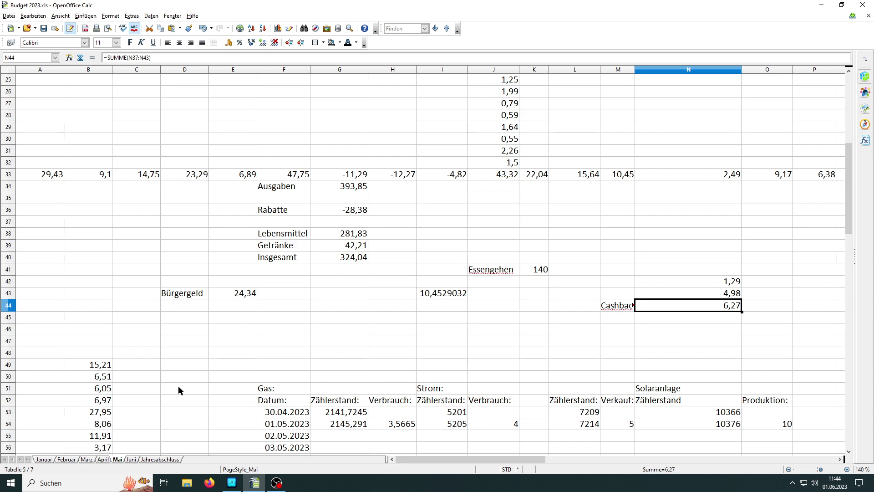
{"action": "scroll", "coordinate": [178, 386], "scroll_direction": "down", "scroll_amount": 3}
{"action": "scroll", "coordinate": [188, 391], "scroll_direction": "down", "scroll_amount": 2}
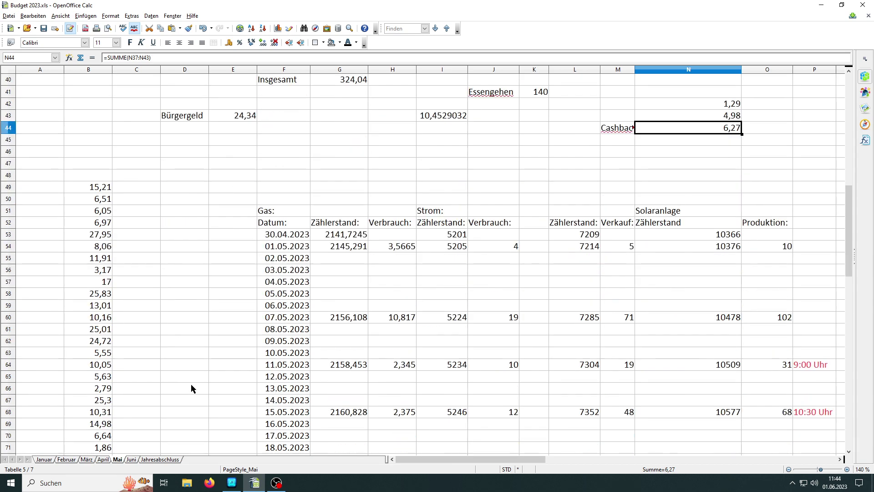
{"action": "scroll", "coordinate": [189, 386], "scroll_direction": "down", "scroll_amount": 6}
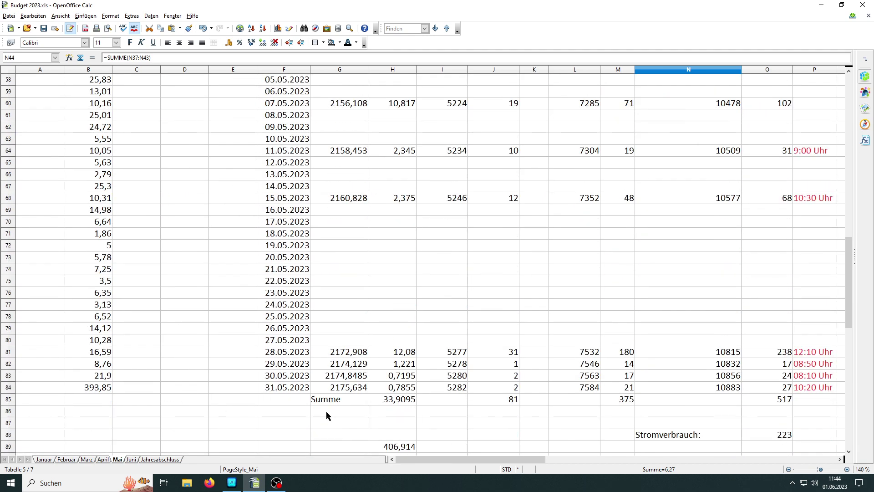
{"action": "scroll", "coordinate": [394, 411], "scroll_direction": "up", "scroll_amount": 3}
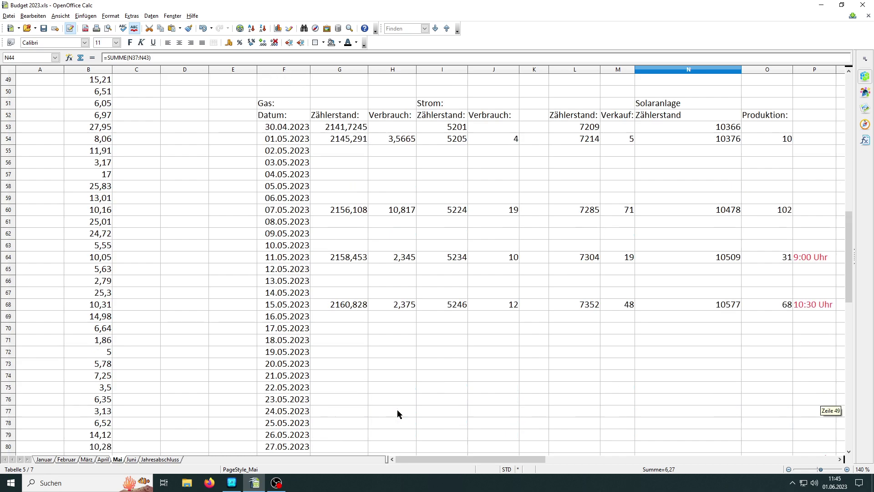
Inspect the gas Verbrauch calculations for 1, 7, 11 and 15 May in H54, H60, H64 and H68.
{"action": "left_click", "coordinate": [379, 124]}
{"action": "left_click", "coordinate": [395, 141]}
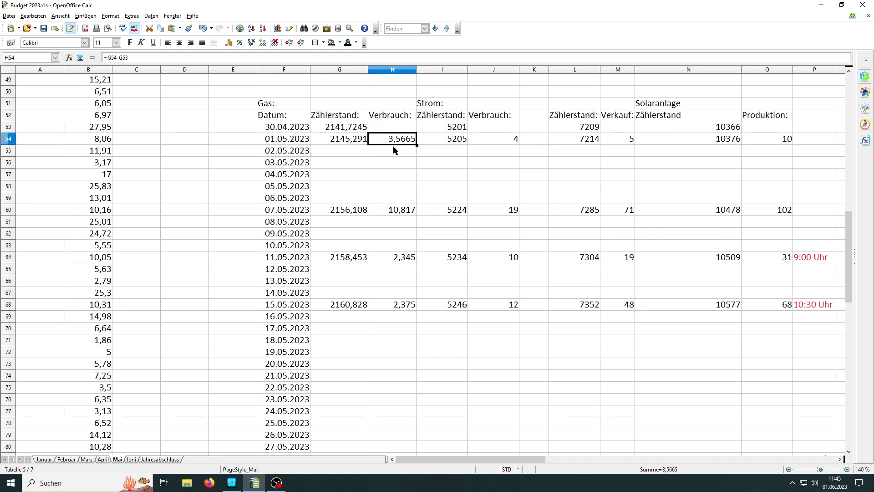
{"action": "left_click", "coordinate": [394, 129]}
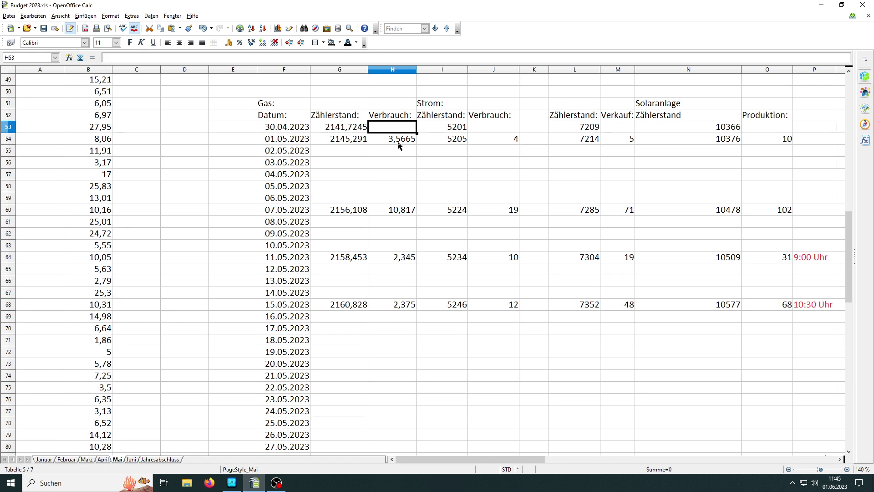
{"action": "left_click", "coordinate": [398, 142]}
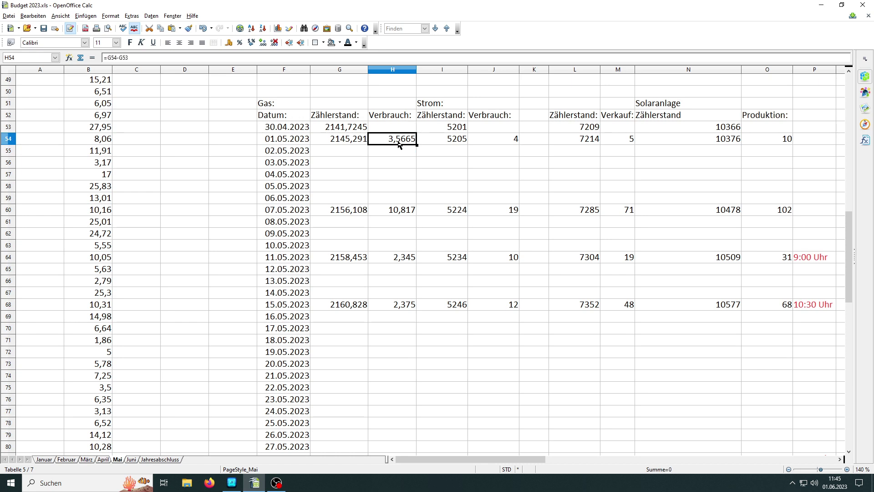
{"action": "left_click", "coordinate": [403, 260]}
{"action": "left_click", "coordinate": [400, 307]}
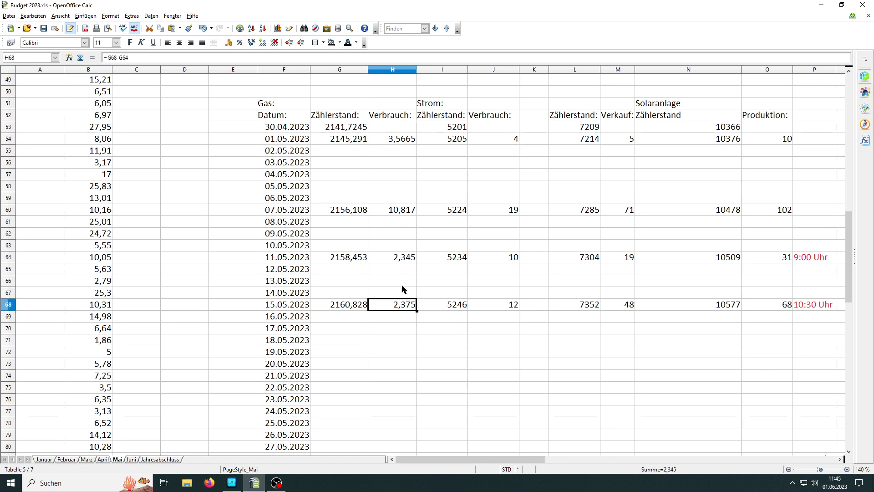
{"action": "left_click", "coordinate": [402, 257]}
{"action": "left_click", "coordinate": [408, 210]}
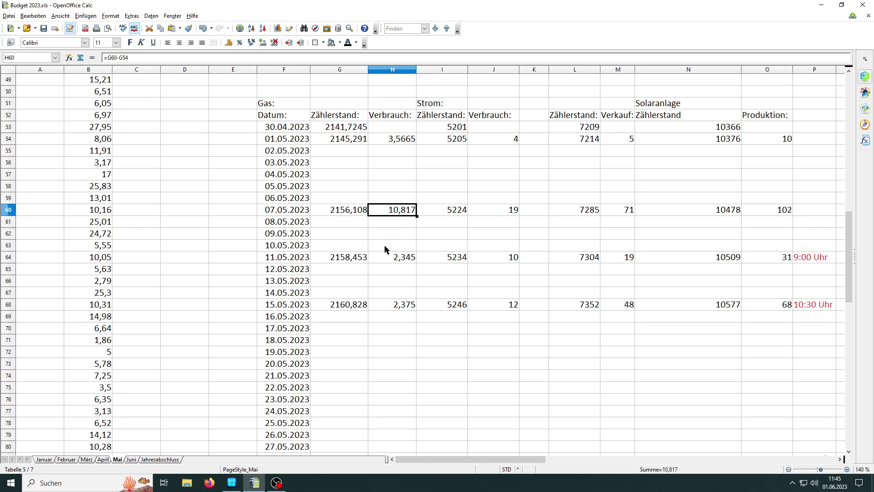
Review the electricity Verbrauch, Verkauf and solar Produktion columns with their sums, and inspect the Stromverbrauch formula in O88.
{"action": "scroll", "coordinate": [391, 266], "scroll_direction": "down", "scroll_amount": 2}
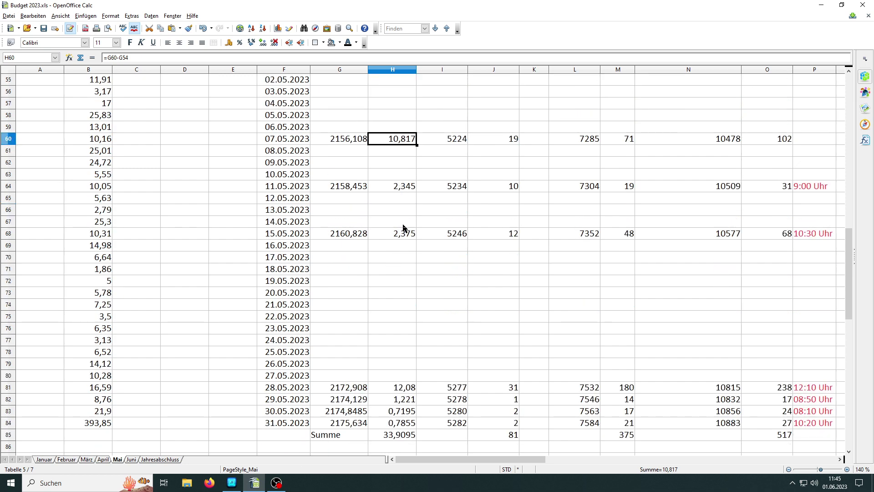
{"action": "scroll", "coordinate": [399, 242], "scroll_direction": "down", "scroll_amount": 2}
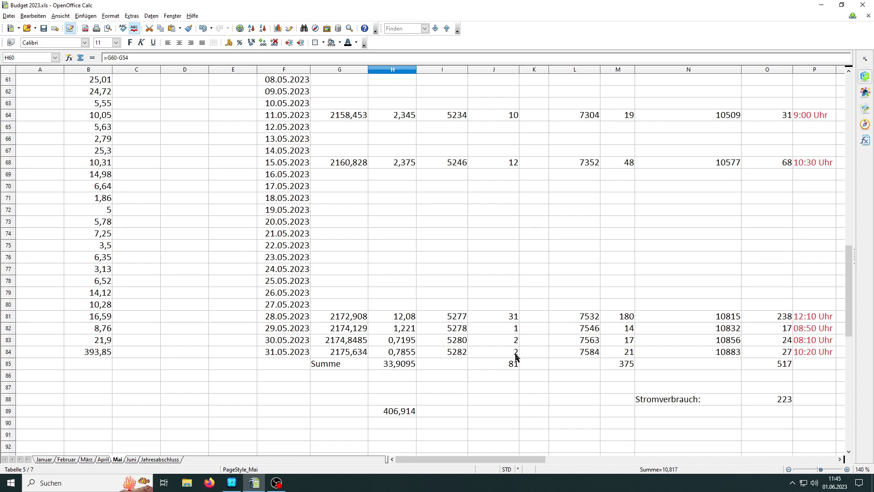
{"action": "scroll", "coordinate": [505, 363], "scroll_direction": "up", "scroll_amount": 3}
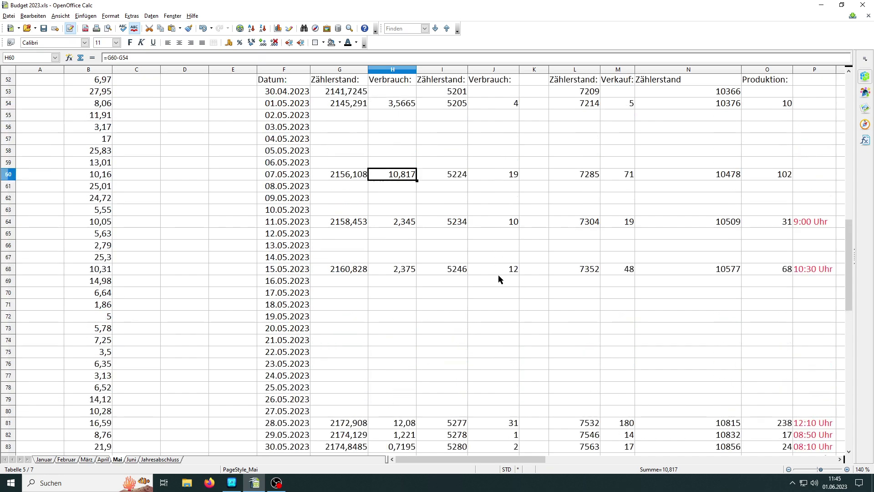
{"action": "scroll", "coordinate": [503, 323], "scroll_direction": "down", "scroll_amount": 3}
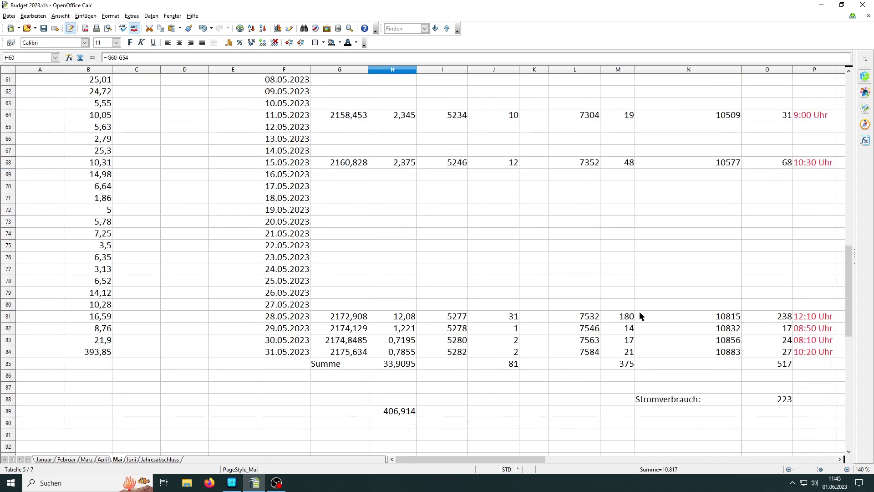
{"action": "scroll", "coordinate": [629, 364], "scroll_direction": "up", "scroll_amount": 4}
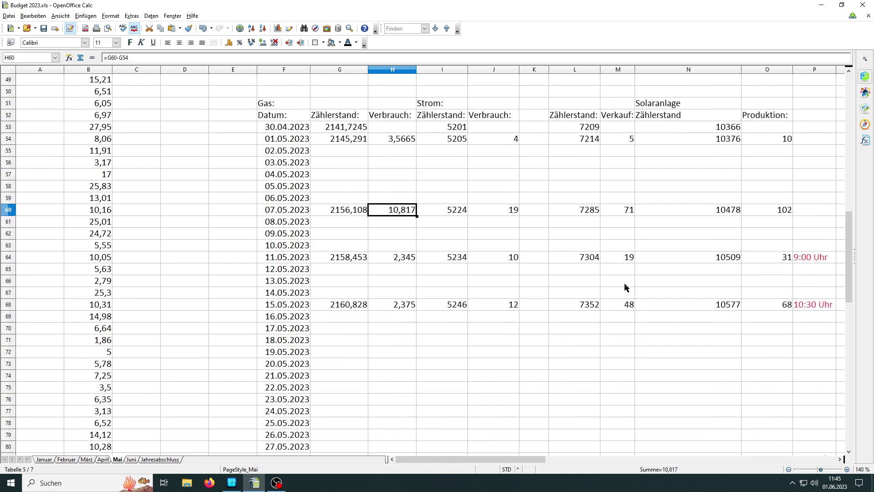
{"action": "scroll", "coordinate": [626, 288], "scroll_direction": "down", "scroll_amount": 1}
{"action": "scroll", "coordinate": [626, 285], "scroll_direction": "down", "scroll_amount": 3}
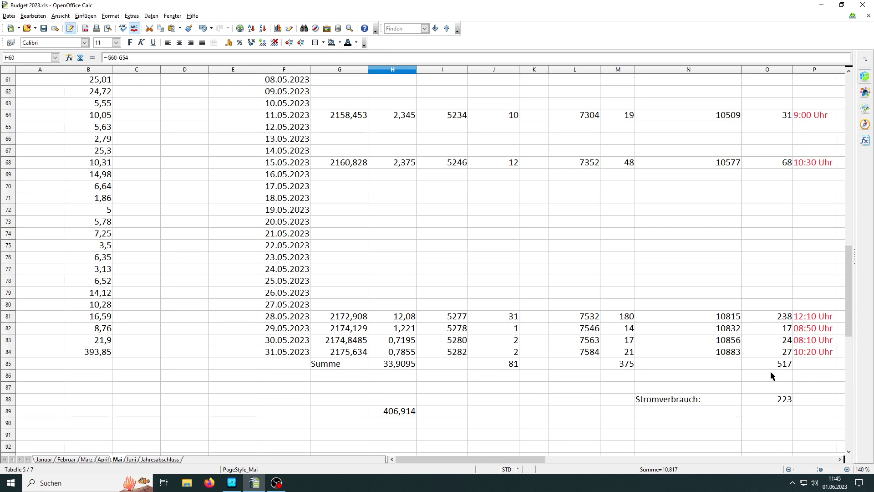
{"action": "left_click", "coordinate": [772, 402]}
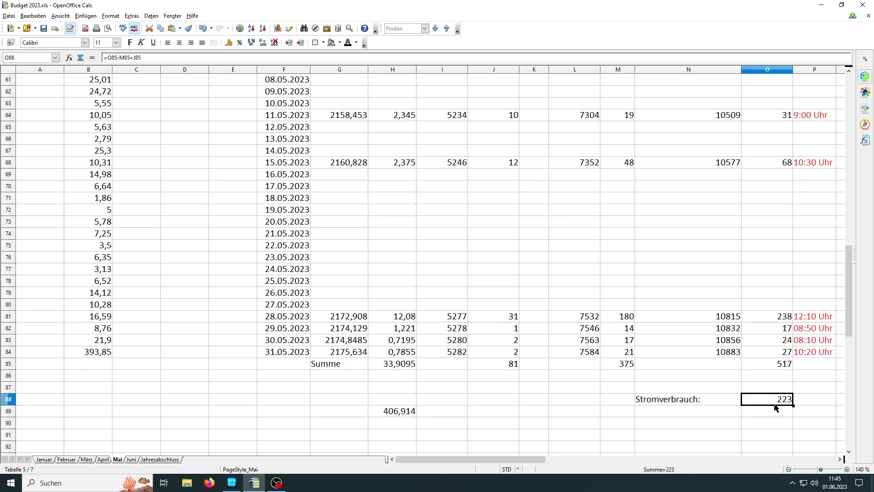
Inspect the twelve-month gas projection in H89 and compare it with the May gas readings and their sum in H85.
{"action": "left_click", "coordinate": [400, 415]}
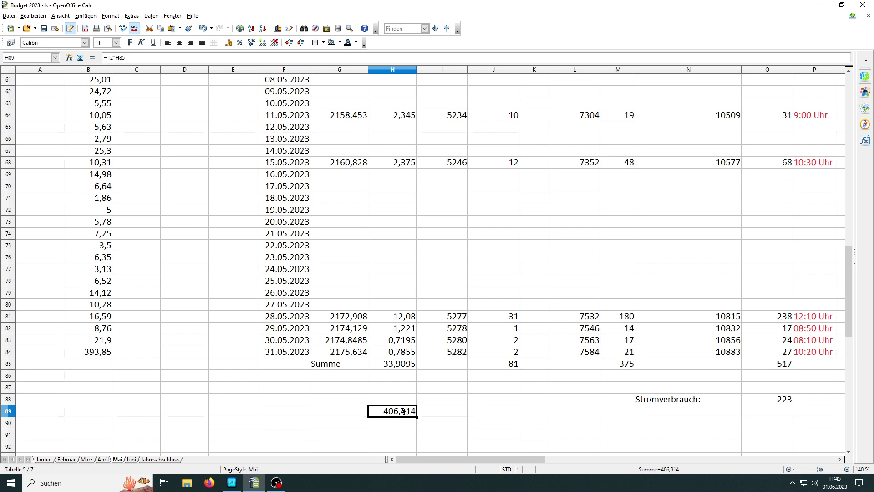
{"action": "scroll", "coordinate": [412, 344], "scroll_direction": "up", "scroll_amount": 3}
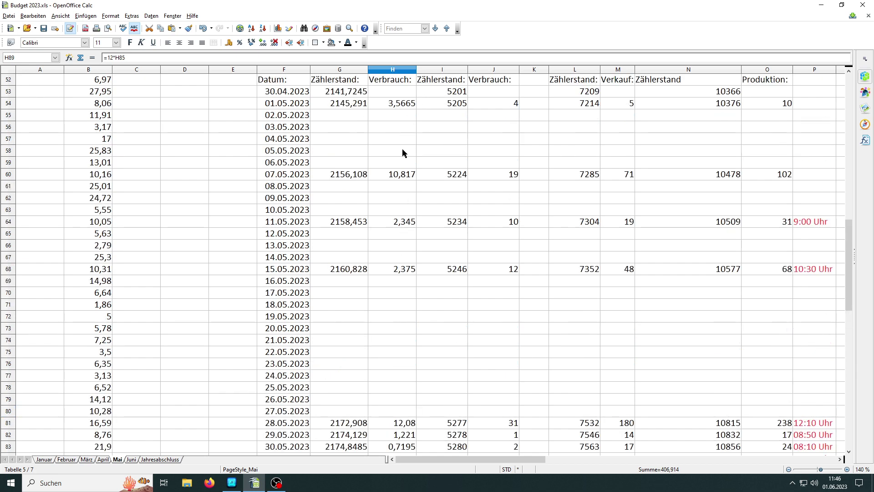
{"action": "scroll", "coordinate": [402, 387], "scroll_direction": "down", "scroll_amount": 2}
{"action": "scroll", "coordinate": [403, 401], "scroll_direction": "down", "scroll_amount": 1}
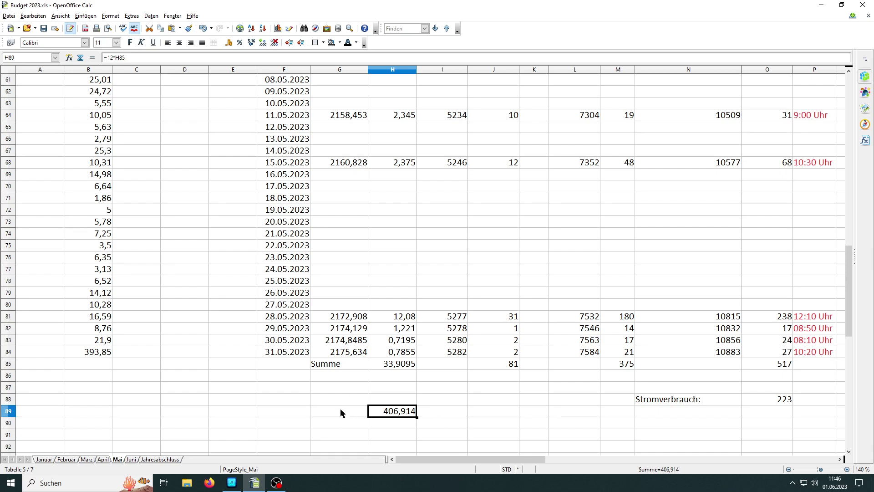
{"action": "scroll", "coordinate": [362, 346], "scroll_direction": "up", "scroll_amount": 4}
{"action": "scroll", "coordinate": [408, 344], "scroll_direction": "down", "scroll_amount": 4}
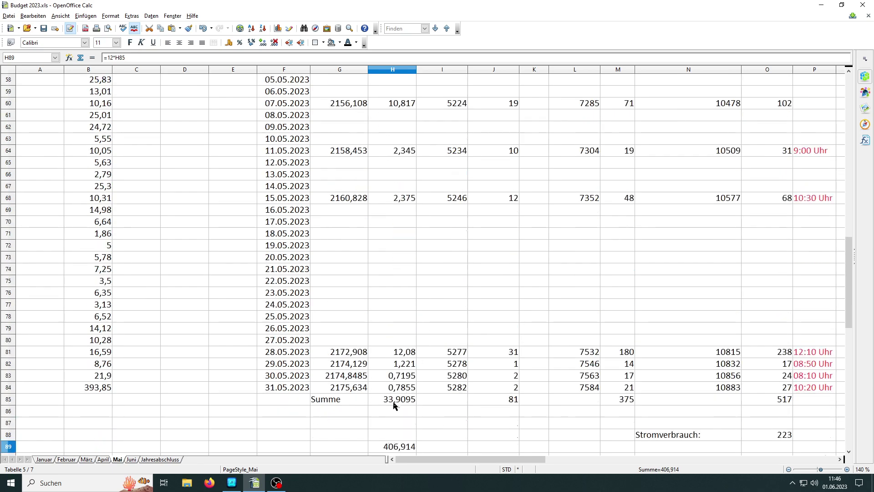
{"action": "scroll", "coordinate": [377, 385], "scroll_direction": "down", "scroll_amount": 2}
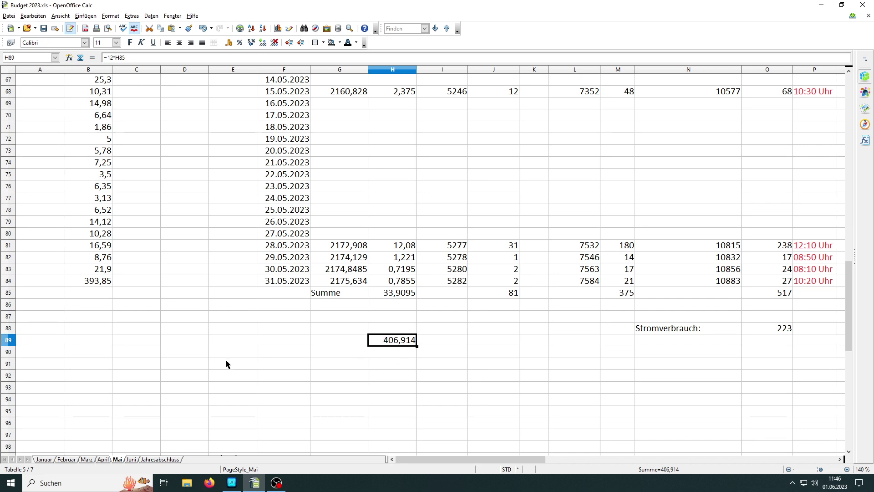
Return to the Mai category sums and glance over the food, Bürgergeld, Essengehen and Cashback totals below them.
{"action": "scroll", "coordinate": [226, 367], "scroll_direction": "up", "scroll_amount": 4}
{"action": "scroll", "coordinate": [132, 382], "scroll_direction": "up", "scroll_amount": 9}
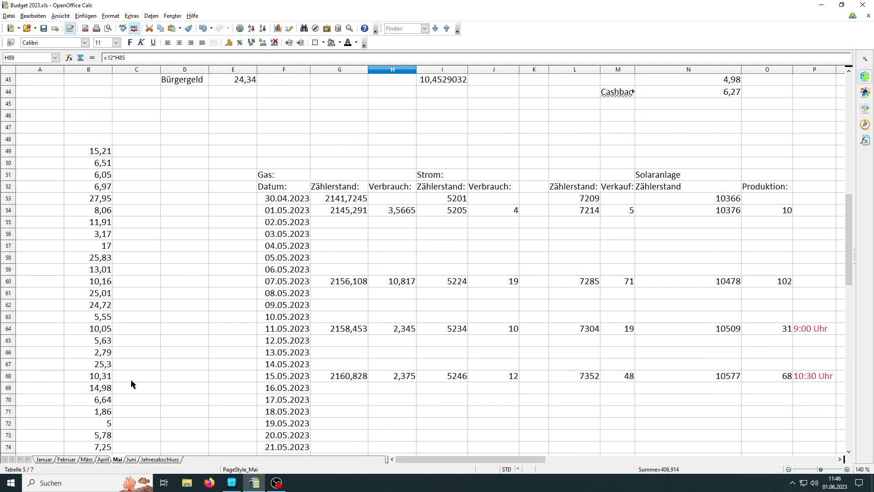
{"action": "scroll", "coordinate": [135, 382], "scroll_direction": "up", "scroll_amount": 4}
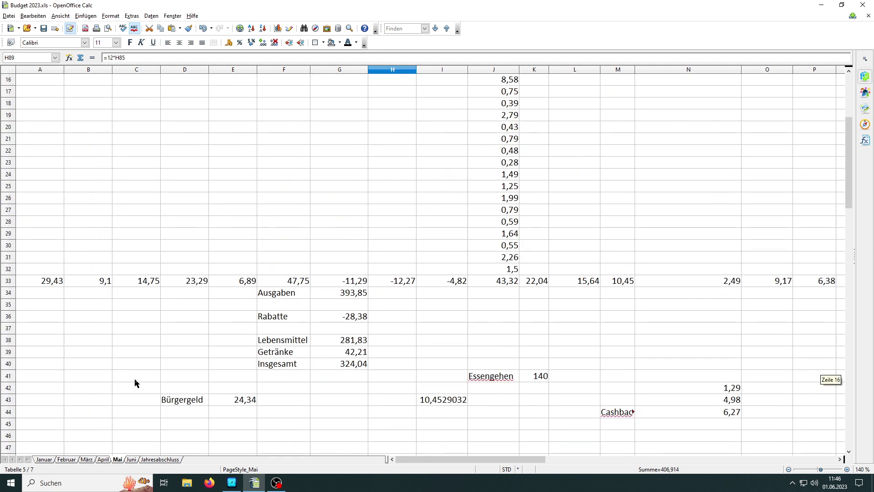
{"action": "scroll", "coordinate": [135, 383], "scroll_direction": "down", "scroll_amount": 2}
{"action": "scroll", "coordinate": [250, 363], "scroll_direction": "up", "scroll_amount": 4}
{"action": "scroll", "coordinate": [225, 375], "scroll_direction": "down", "scroll_amount": 4}
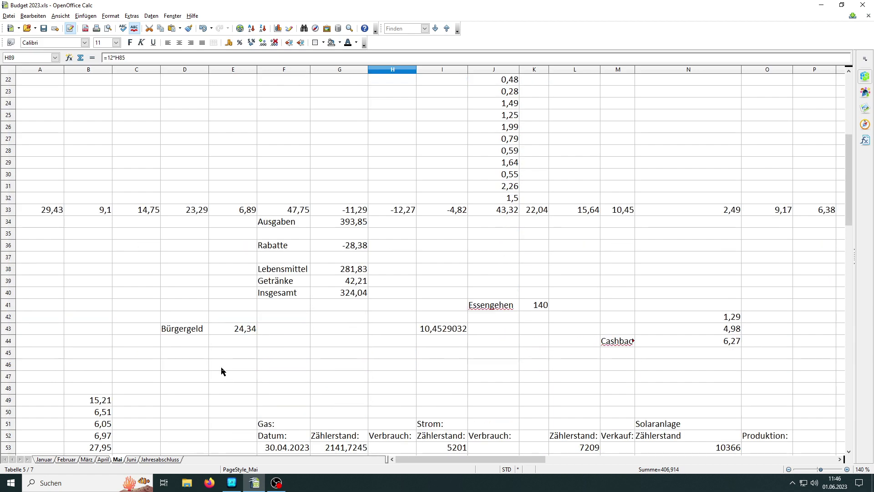